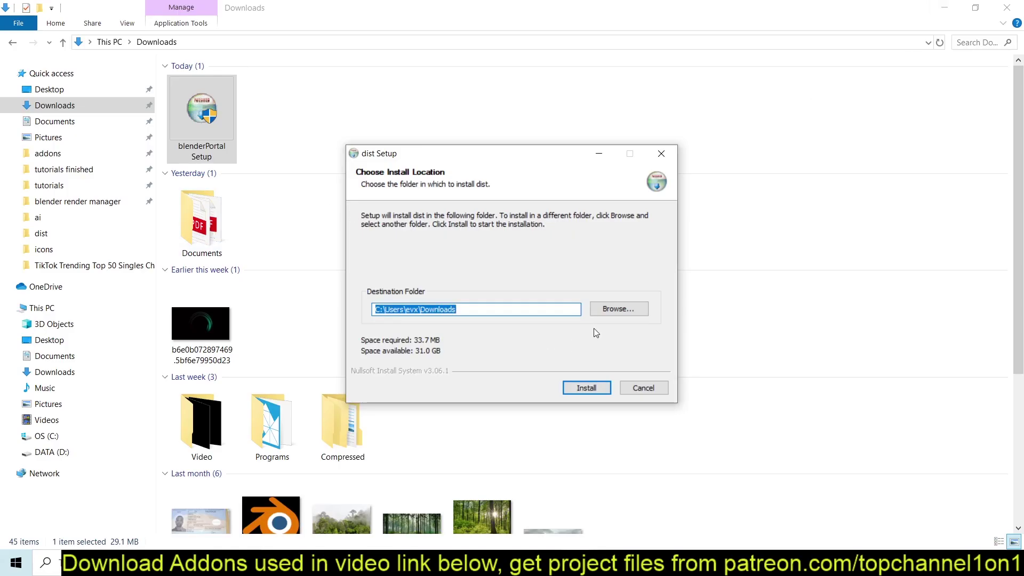
# Step: Create a folder named blenderportal on the Desktop while choosing the installer's destination folder
pyautogui.click(608, 312)
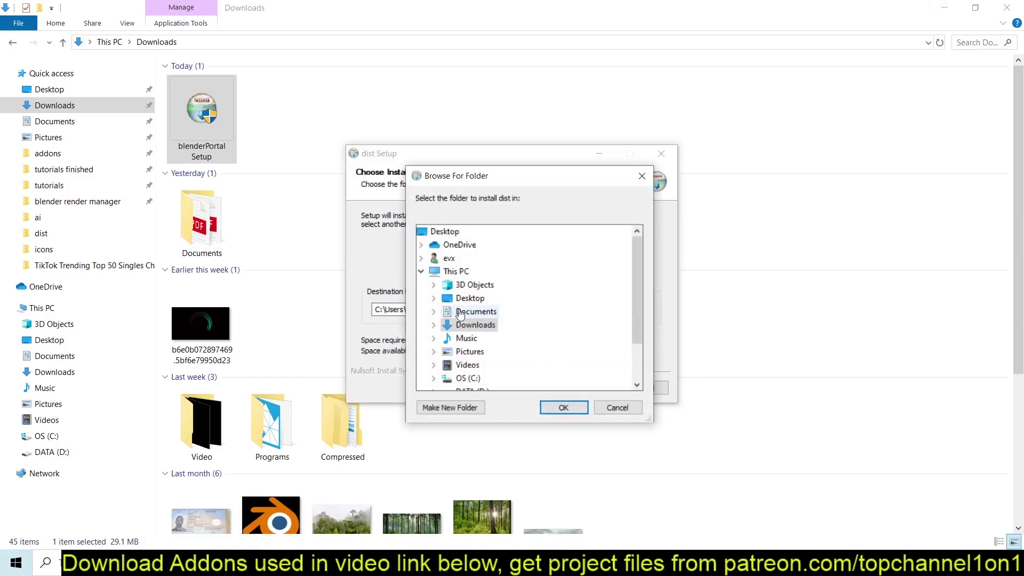
pyautogui.doubleClick(463, 298)
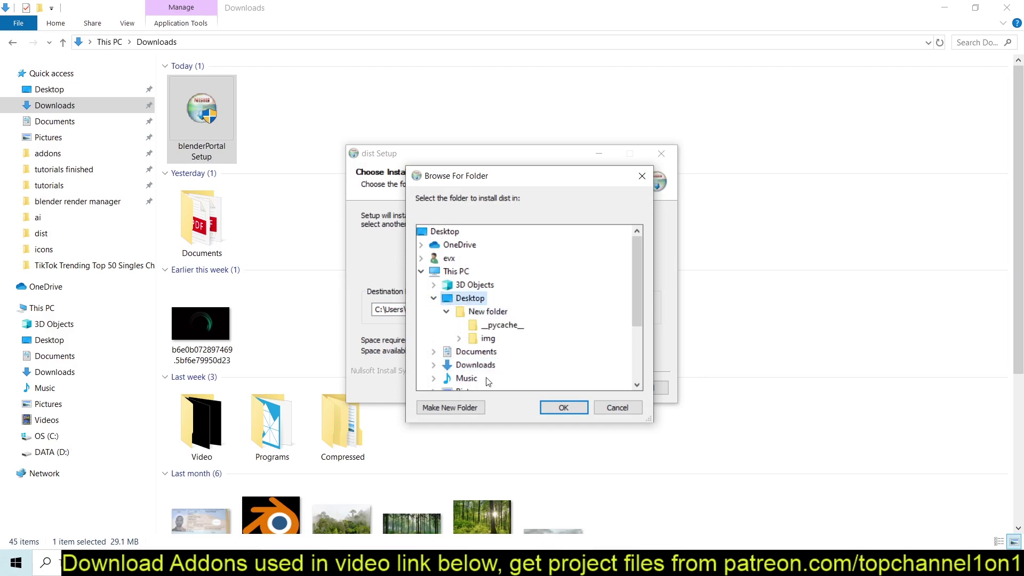
pyautogui.click(451, 407)
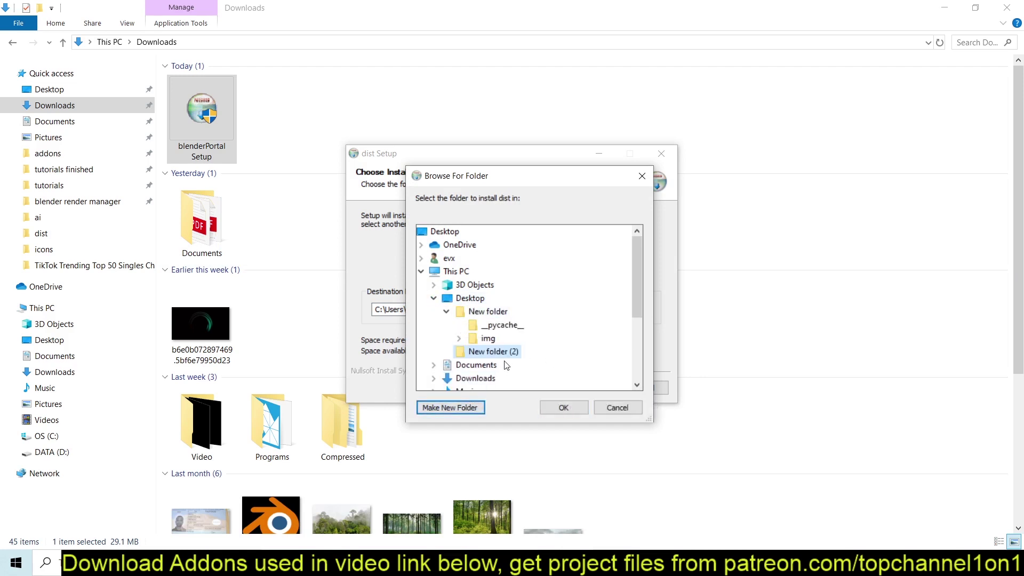
pyautogui.rightClick(496, 353)
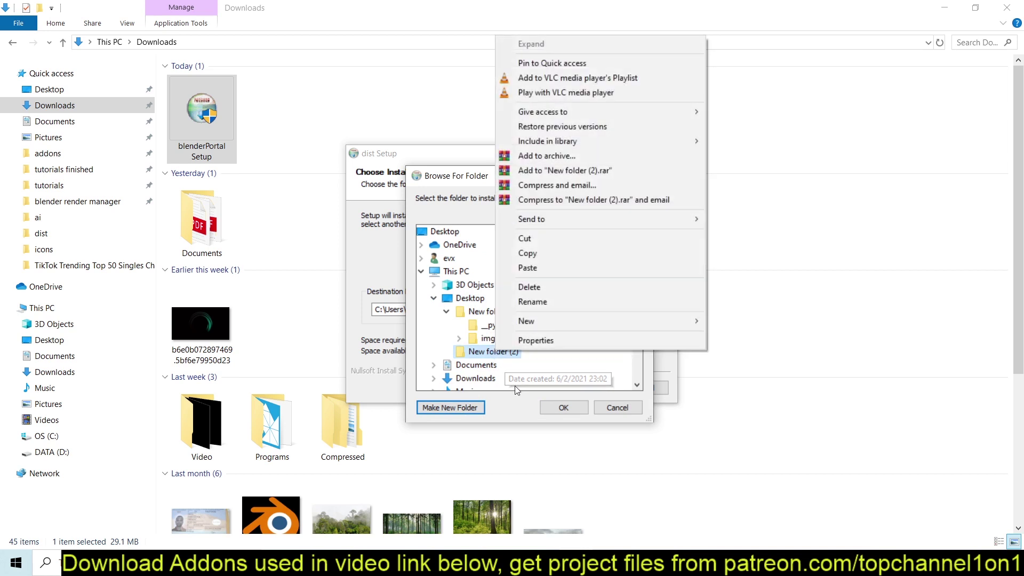
pyautogui.click(548, 306)
pyautogui.write('blenderportal')
pyautogui.press('Return')
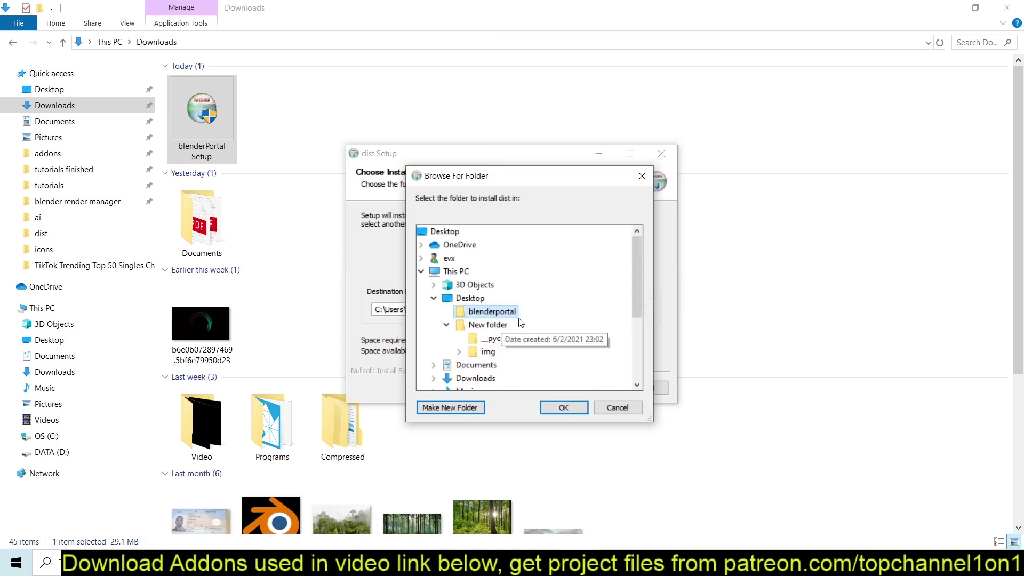
# Step: Install the program into the blenderportal folder and close the finished setup
pyautogui.click(565, 407)
pyautogui.click(586, 388)
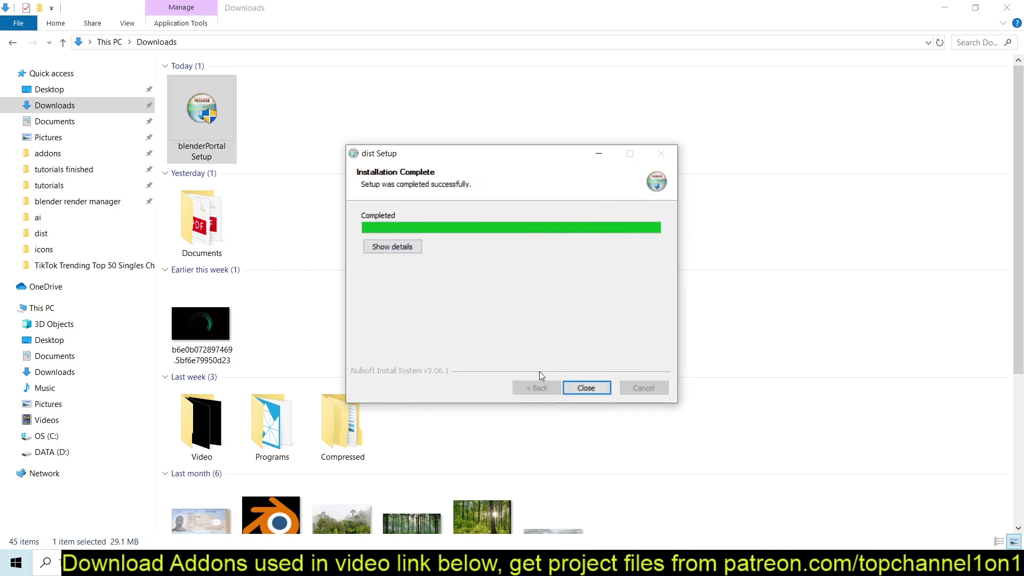
pyautogui.click(582, 389)
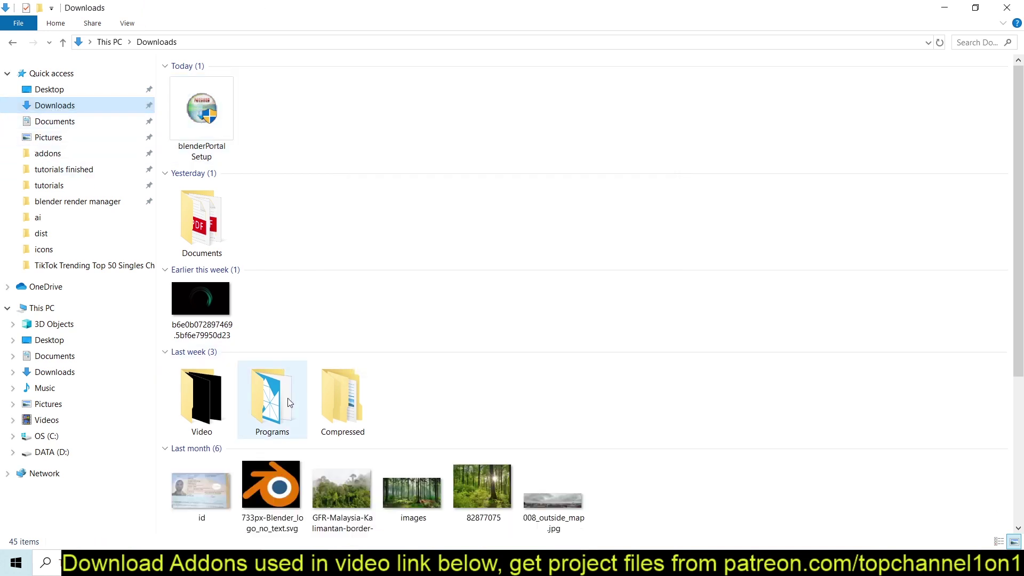
# Step: Launch the blenderPortal application from the blenderportal folder on the Desktop
pyautogui.click(50, 89)
pyautogui.doubleClick(201, 101)
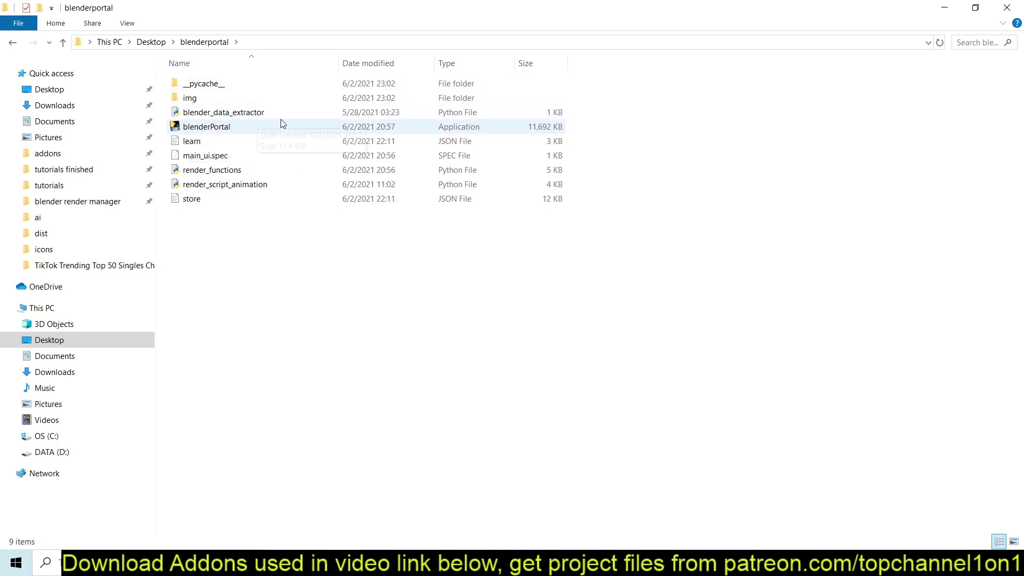
pyautogui.doubleClick(192, 127)
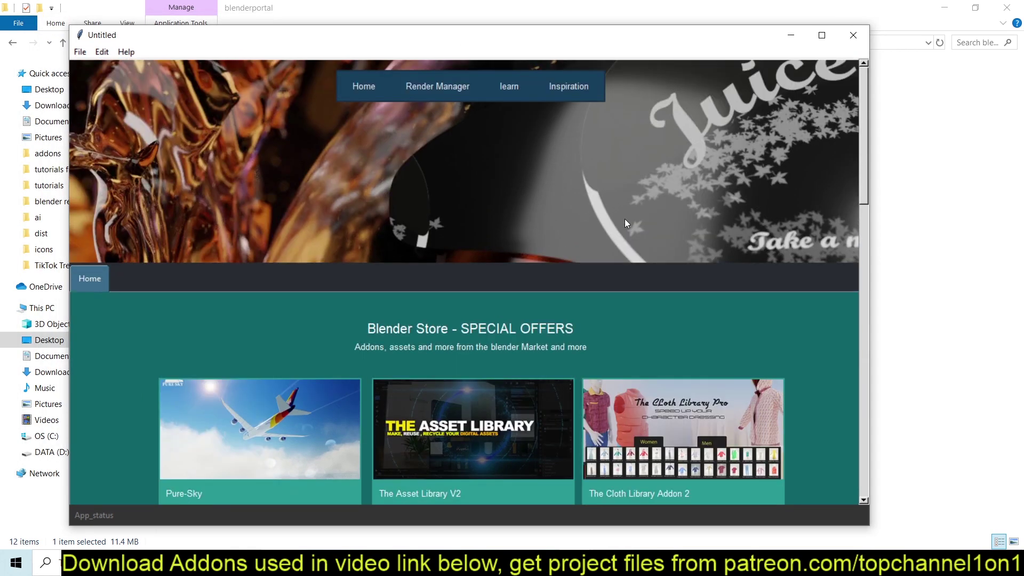
# Step: Look through the Render Manager, learn and Inspiration pages and the Blender Store special offers on the Home page
pyautogui.click(453, 91)
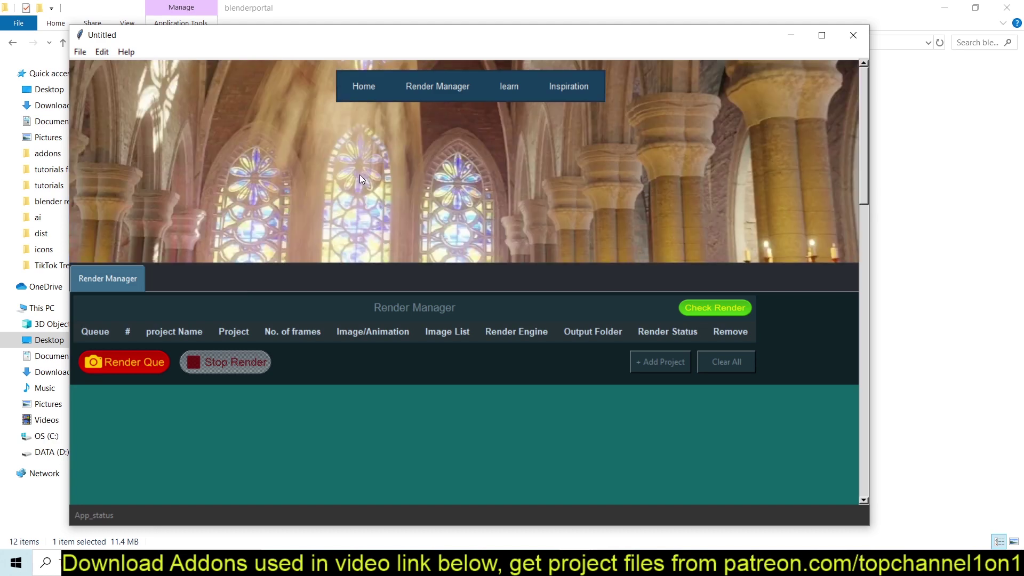
pyautogui.click(515, 88)
pyautogui.click(557, 84)
pyautogui.click(471, 88)
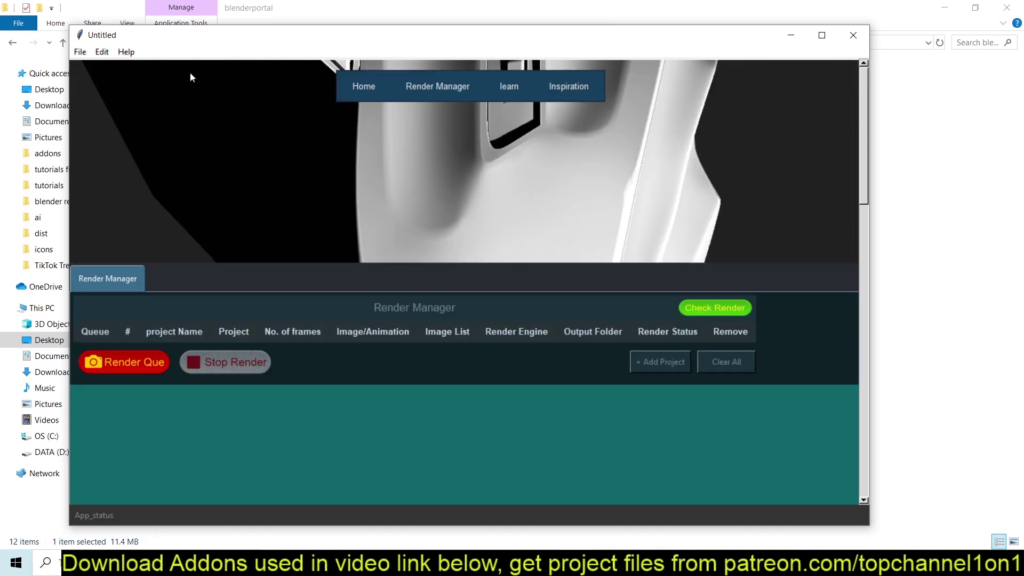
pyautogui.click(352, 93)
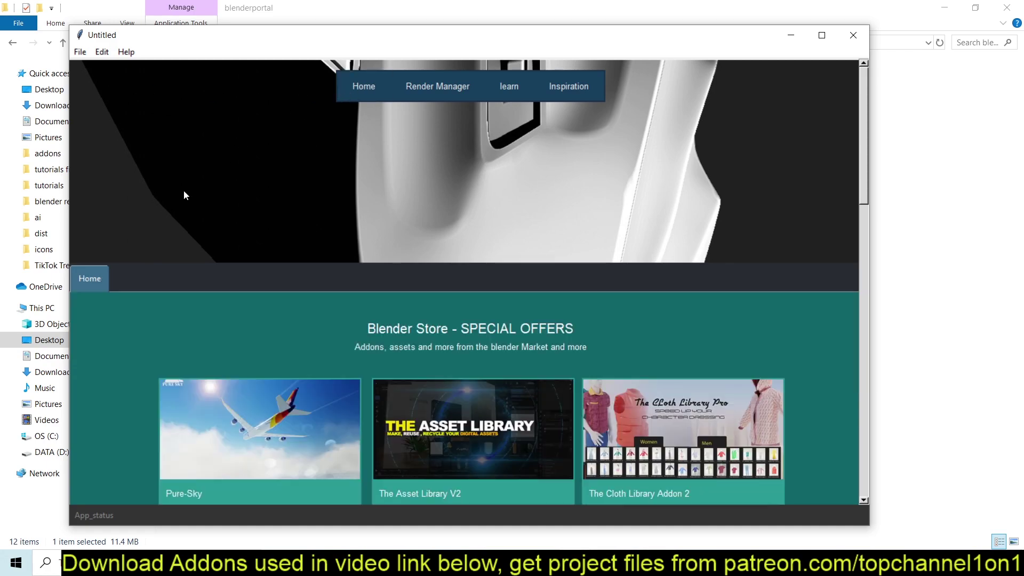
pyautogui.scroll(-10, 117, 188)
pyautogui.scroll(7, 120, 285)
pyautogui.scroll(3, 121, 286)
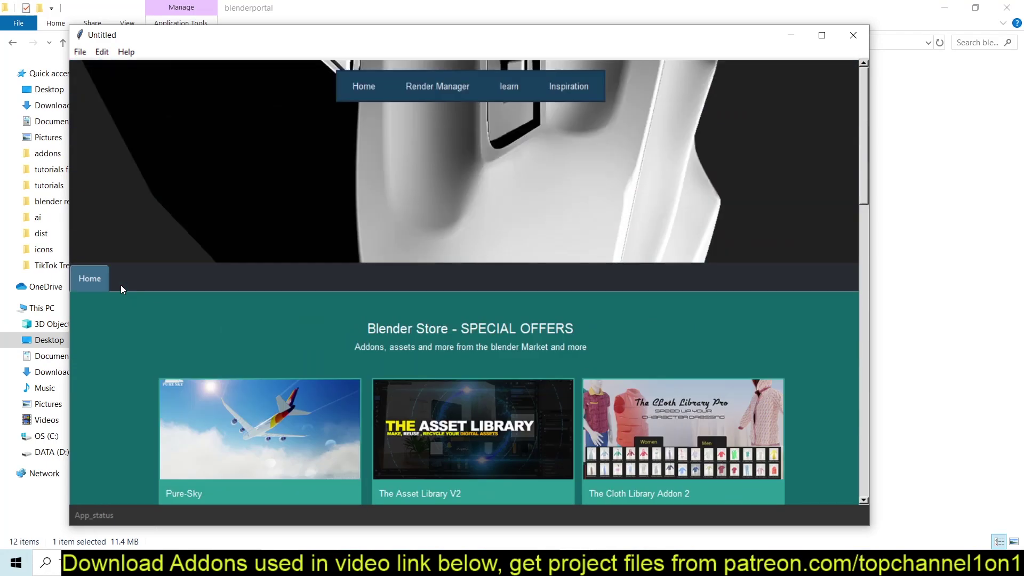
# Step: Show the Render Manager page, minimize the blenderportal folder window and place the app window beside its console window
pyautogui.click(451, 94)
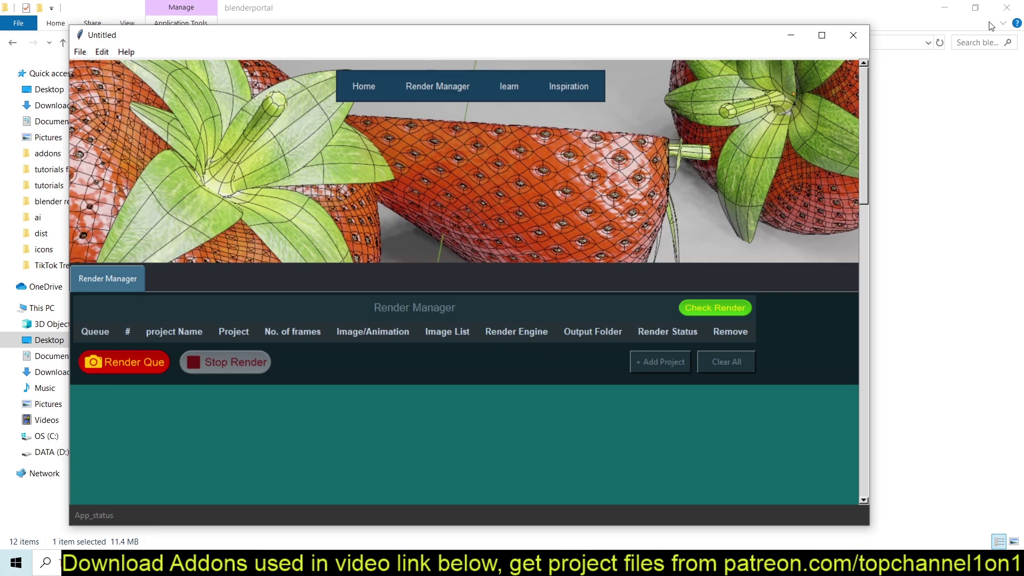
pyautogui.click(925, 5)
pyautogui.click(944, 7)
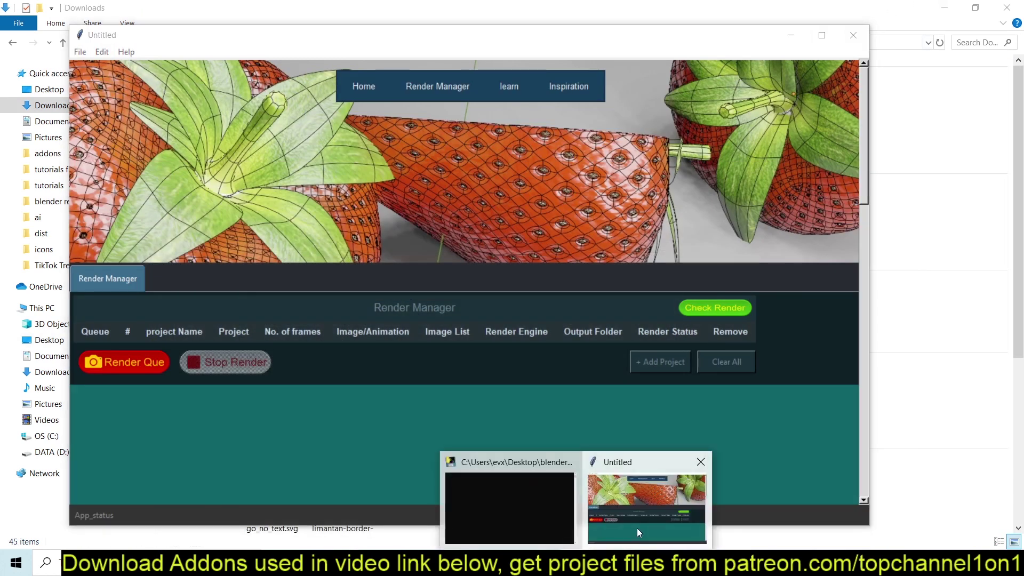
pyautogui.click(506, 496)
pyautogui.moveTo(311, 121); pyautogui.dragTo(232, 105)
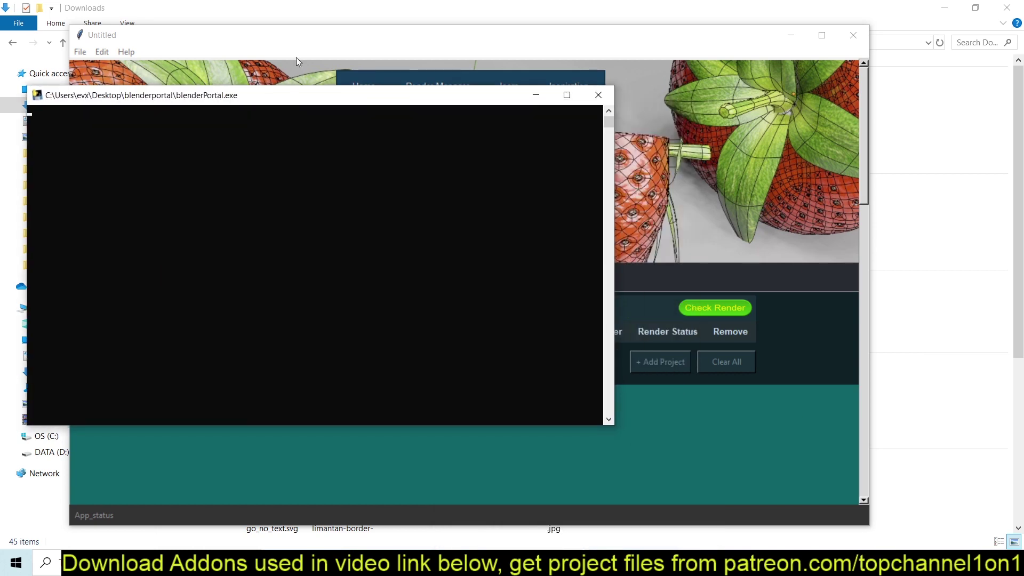
pyautogui.moveTo(330, 44); pyautogui.dragTo(449, 75)
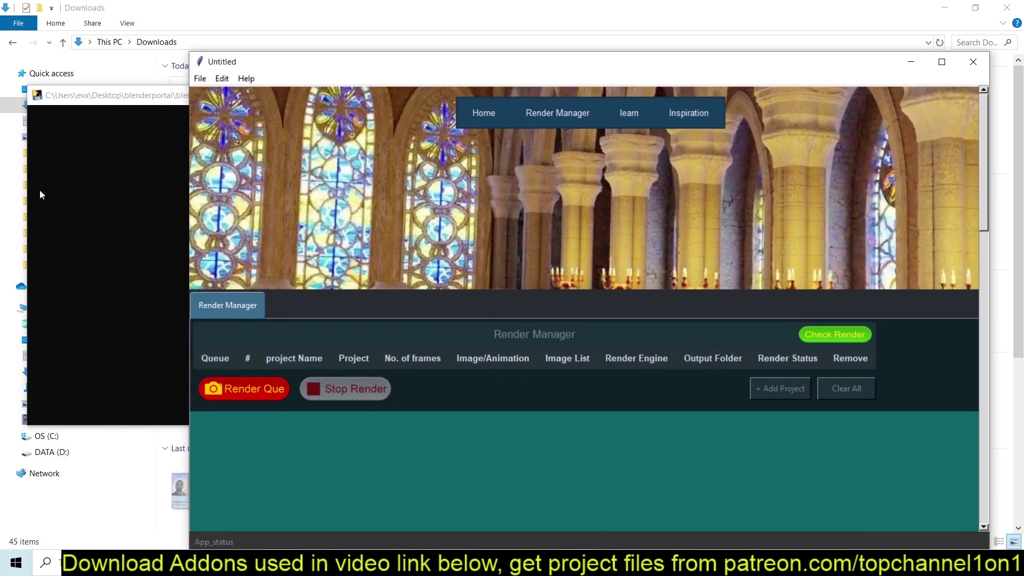
pyautogui.click(84, 186)
pyautogui.moveTo(151, 106); pyautogui.dragTo(145, 97)
pyautogui.click(708, 76)
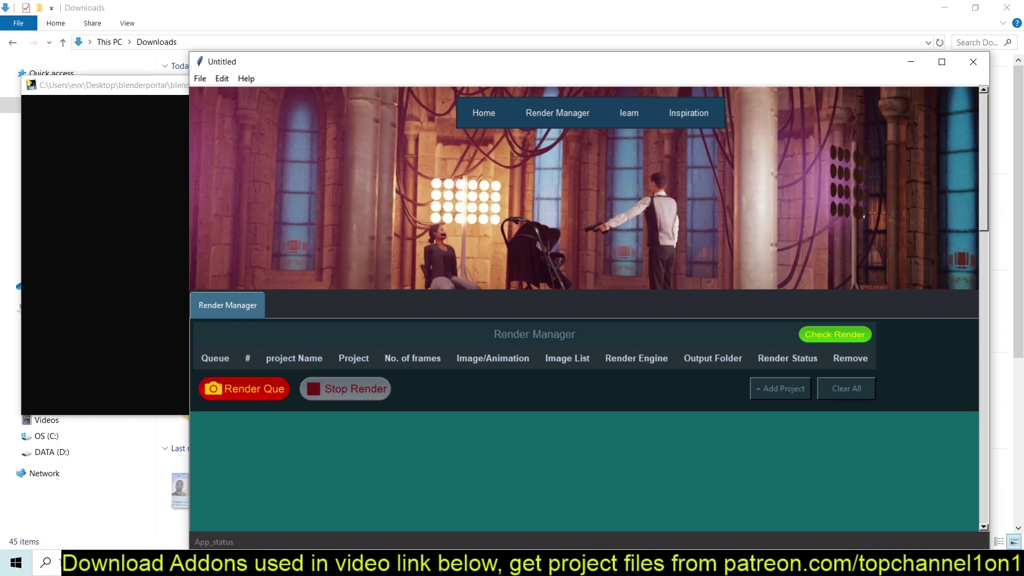
# Step: Run Check Render to show the render preview and examine the console output
pyautogui.click(137, 282)
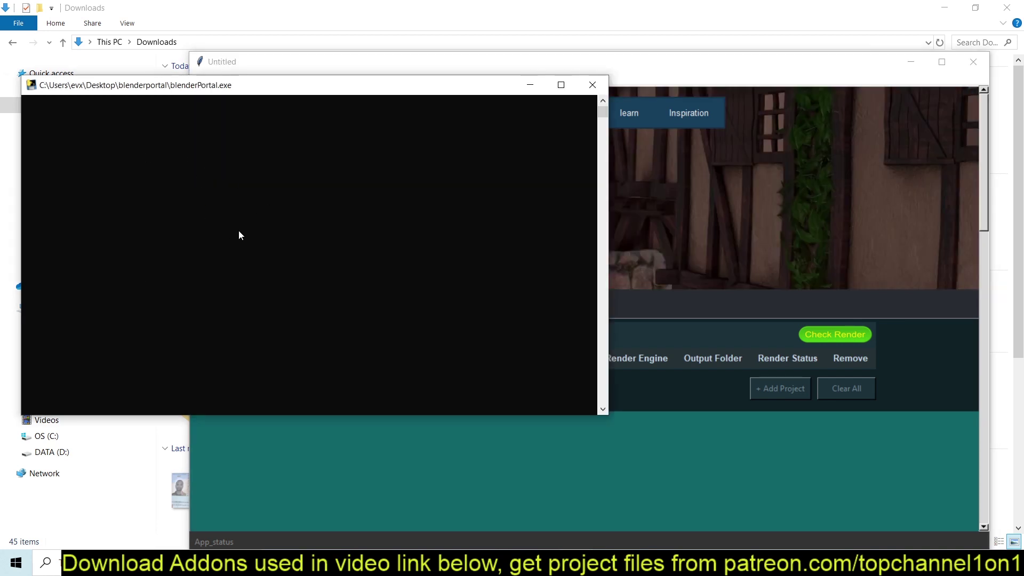
pyautogui.click(695, 219)
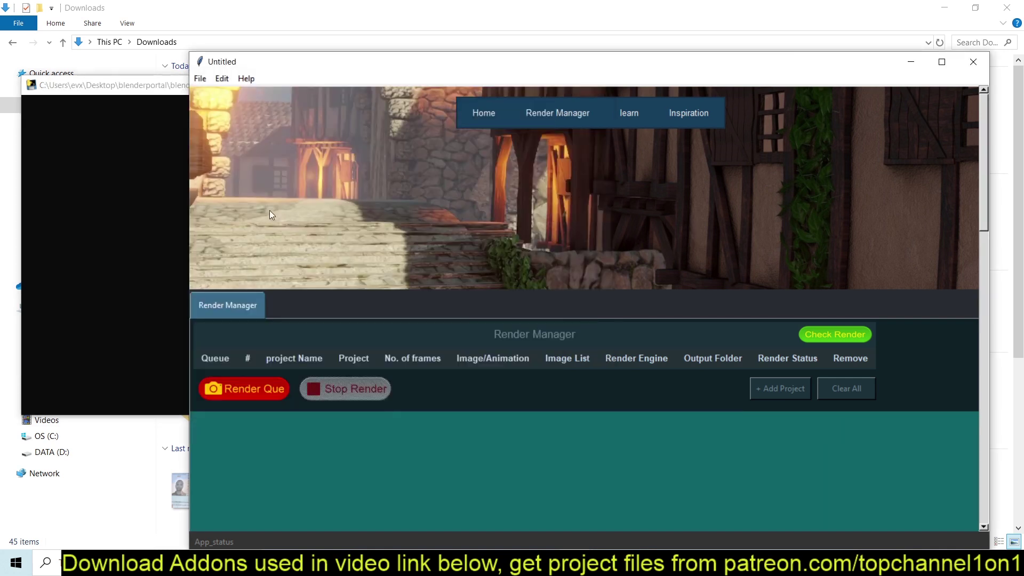
pyautogui.click(841, 335)
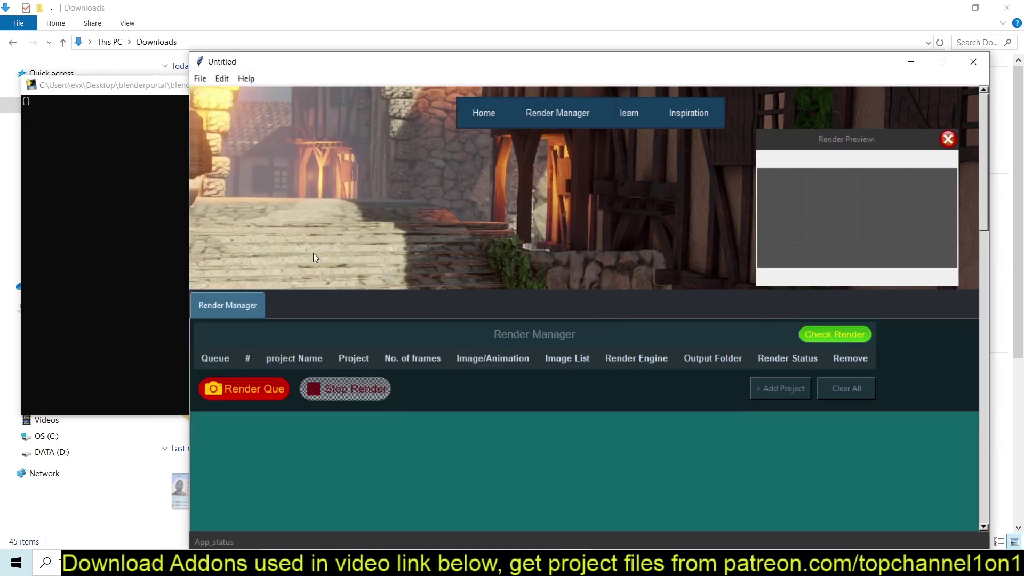
pyautogui.click(57, 143)
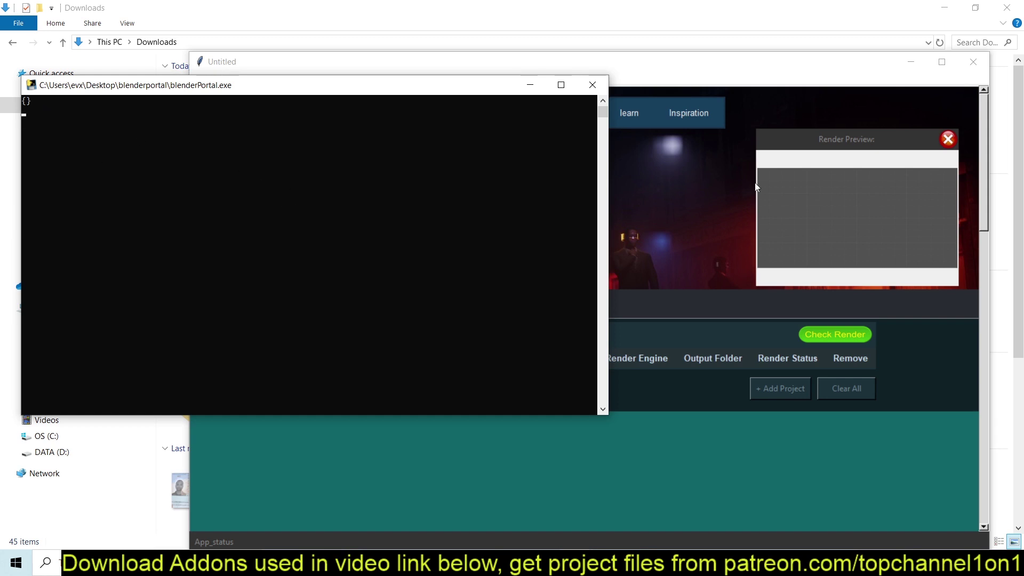
pyautogui.click(636, 233)
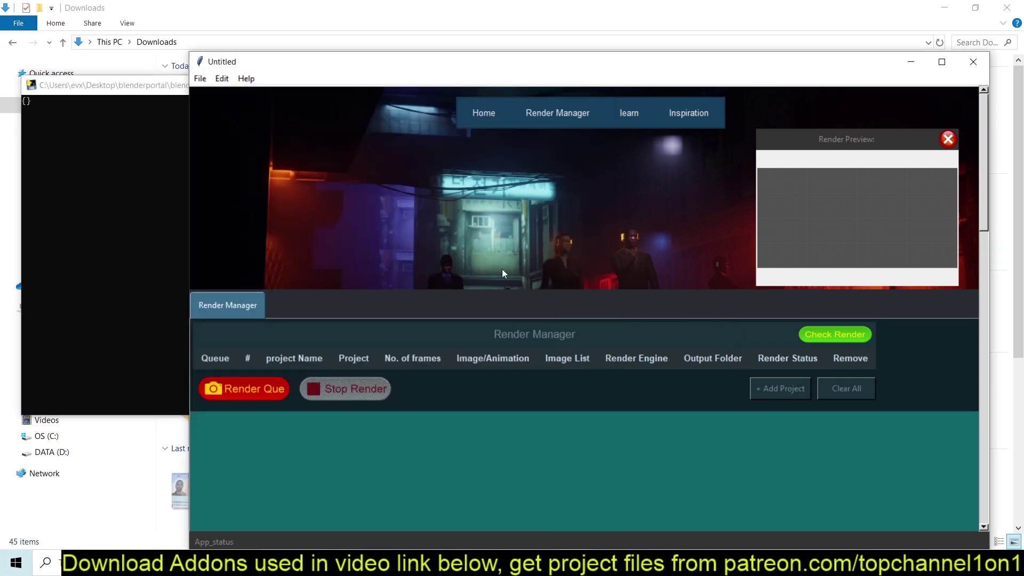
# Step: Add the blend project ai1 from the models > art projects > ai folder on drive D to the Render Manager
pyautogui.click(779, 389)
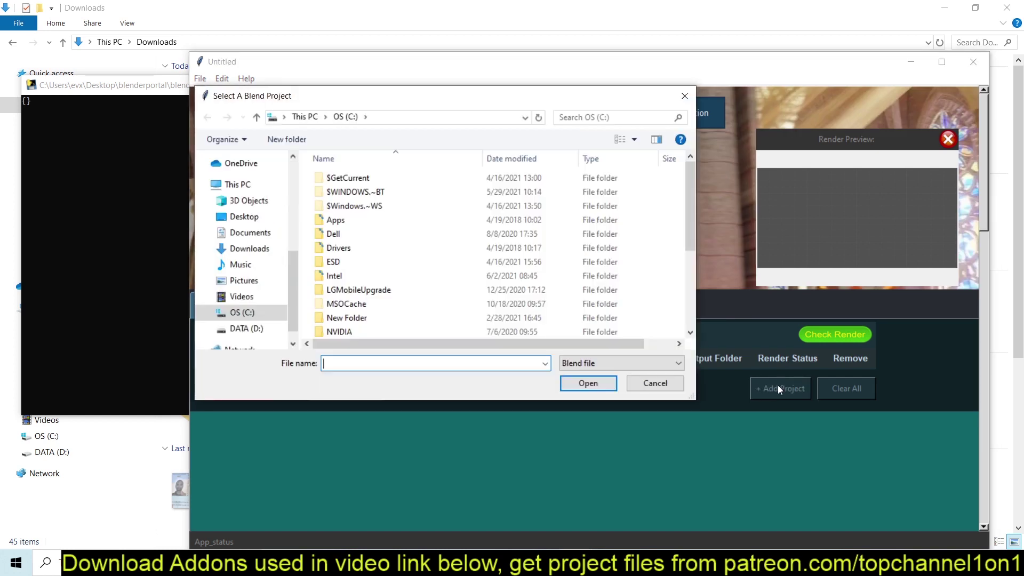
pyautogui.click(245, 329)
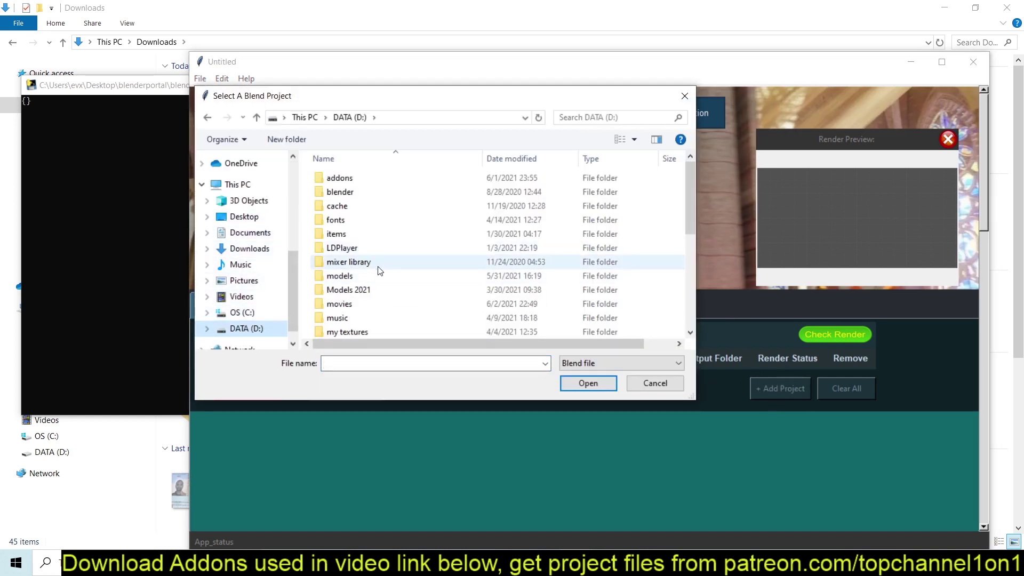
pyautogui.doubleClick(365, 280)
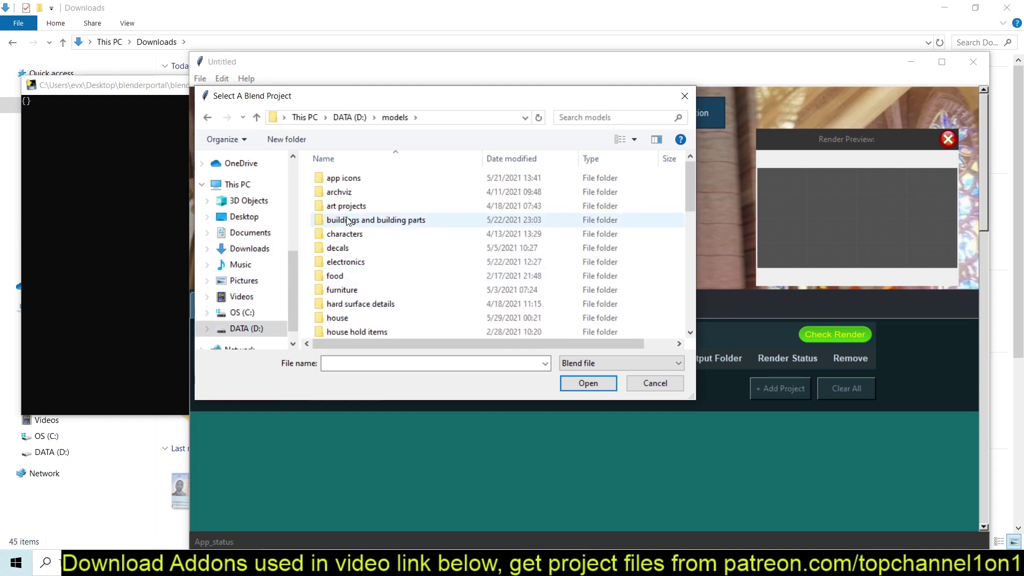
pyautogui.doubleClick(363, 205)
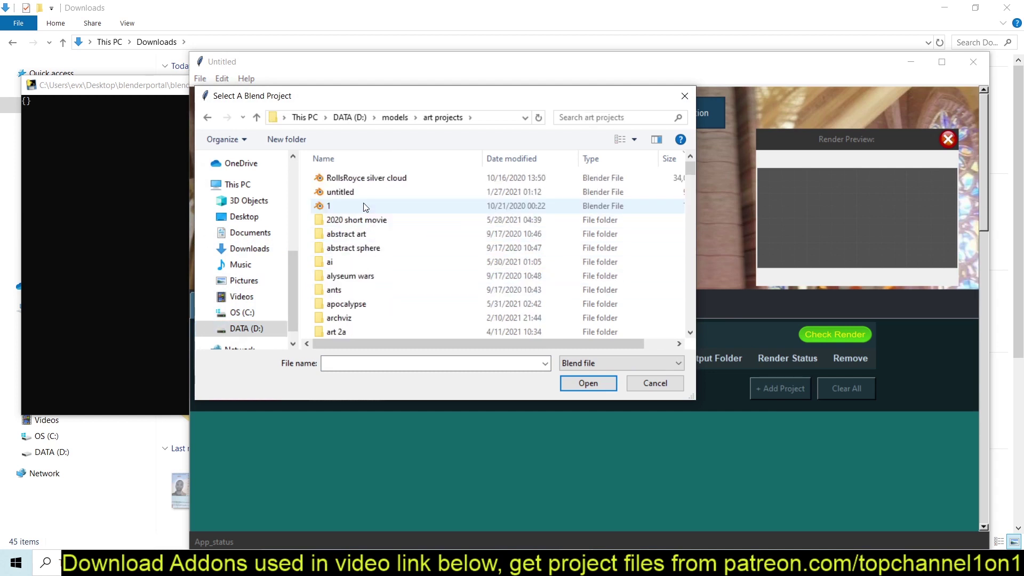
pyautogui.doubleClick(356, 263)
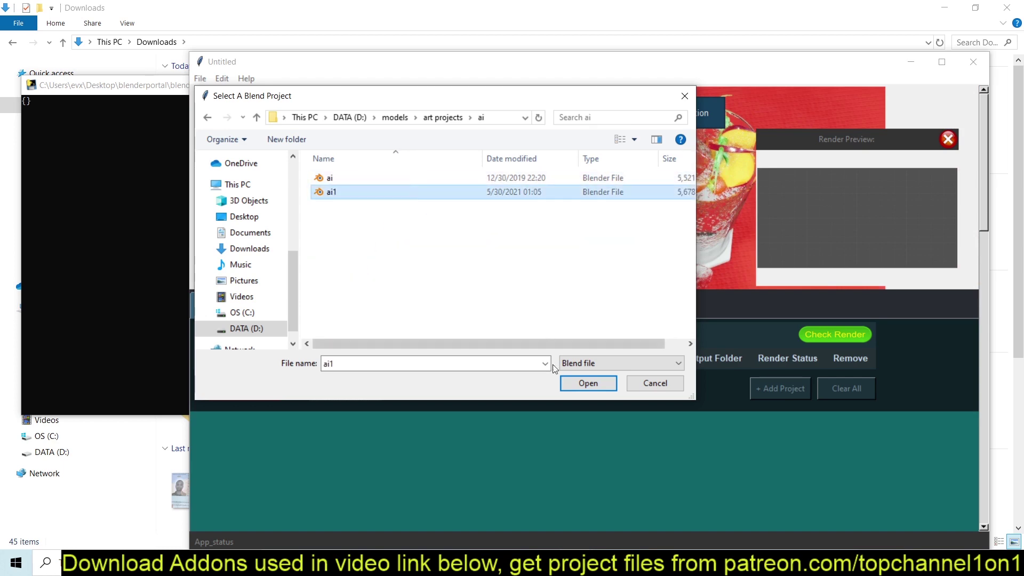
pyautogui.click(583, 383)
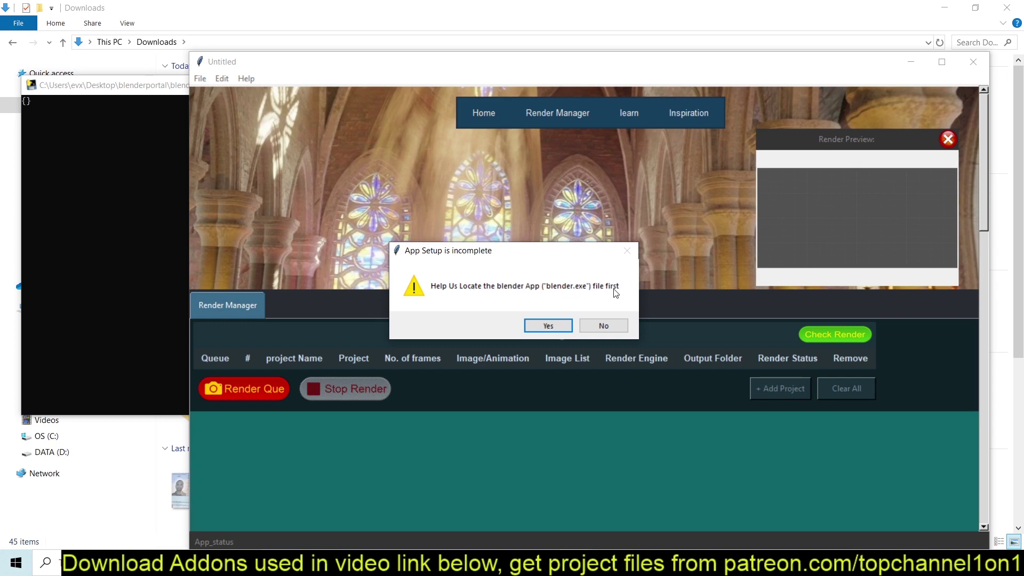
# Step: Set the Blender installation to the blender application in Downloads > Compressed > blender-2.93.0-b2a0f6927508-windows64, and close the app window
pyautogui.click(563, 324)
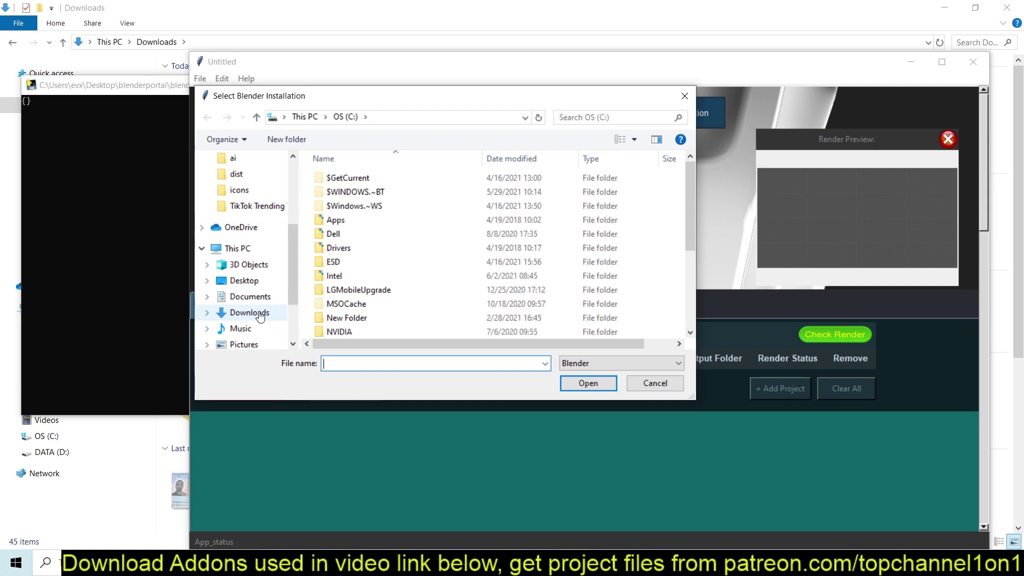
pyautogui.click(261, 314)
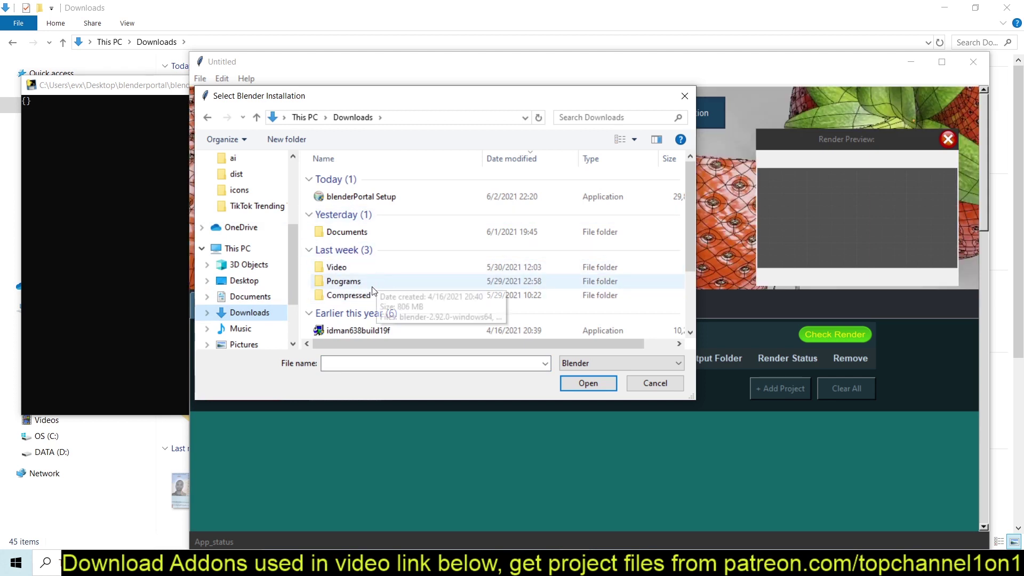
pyautogui.scroll(-1, 381, 277)
pyautogui.doubleClick(388, 256)
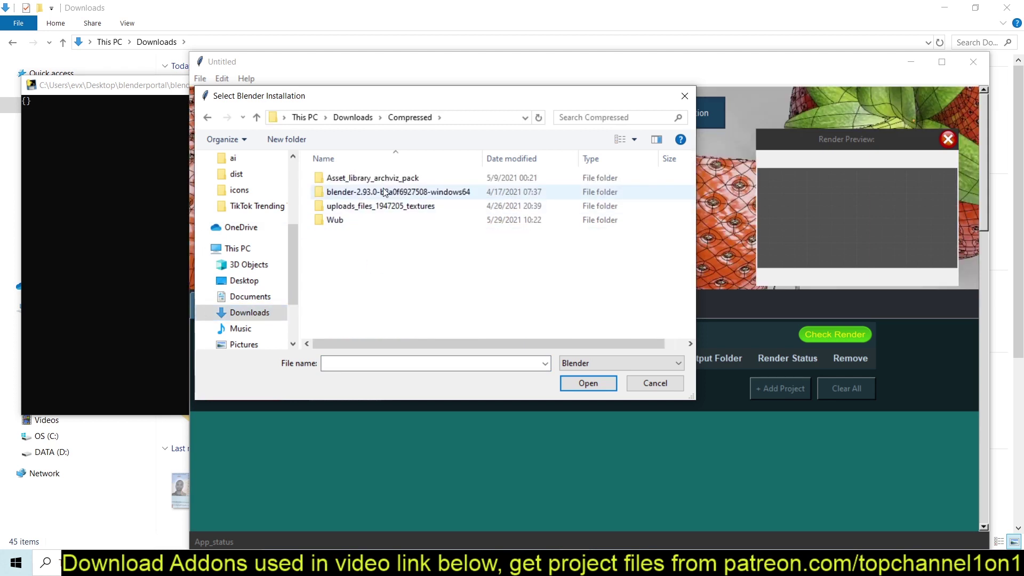
pyautogui.doubleClick(385, 192)
pyautogui.doubleClick(392, 178)
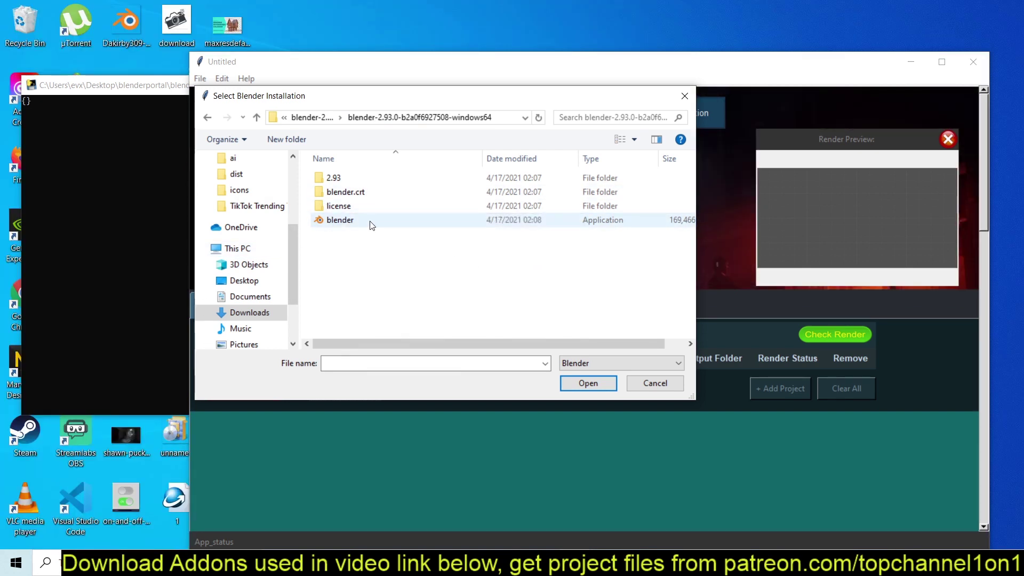
pyautogui.click(362, 223)
pyautogui.click(586, 384)
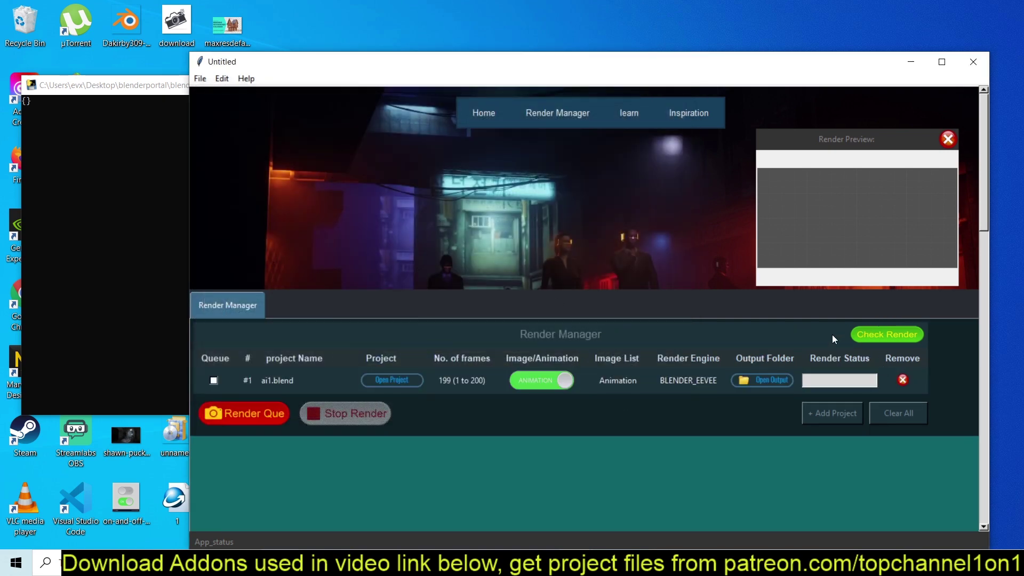
pyautogui.click(967, 60)
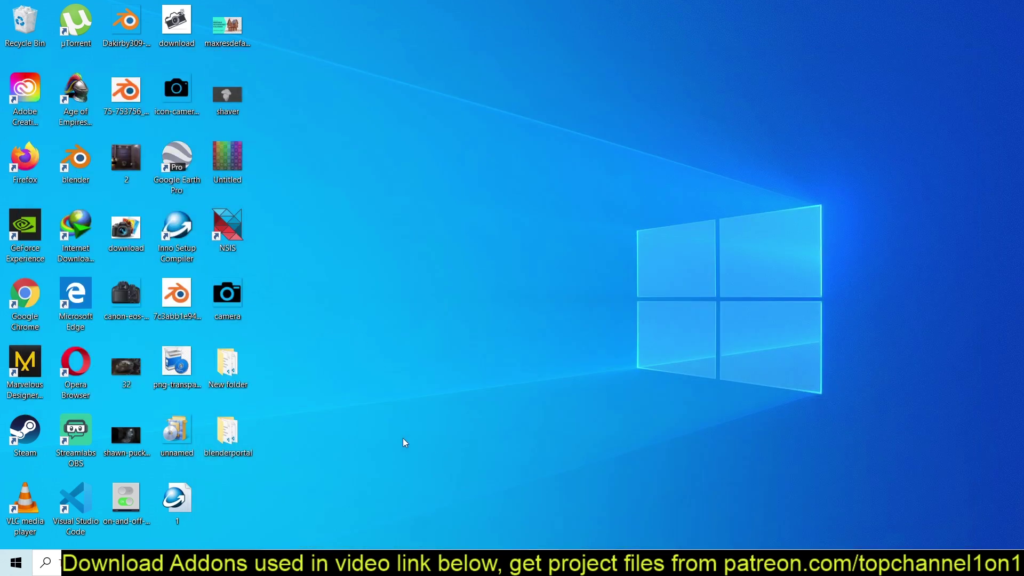
# Step: Launch the blenderPortal application from the blenderportal desktop folder, reposition its window and show the Render Manager page
pyautogui.doubleClick(236, 441)
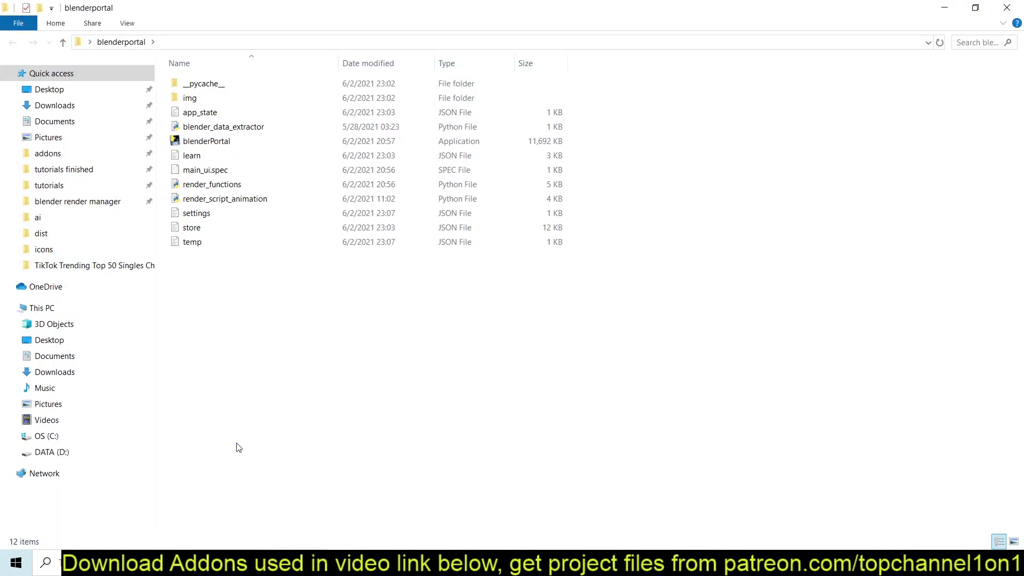
pyautogui.doubleClick(404, 142)
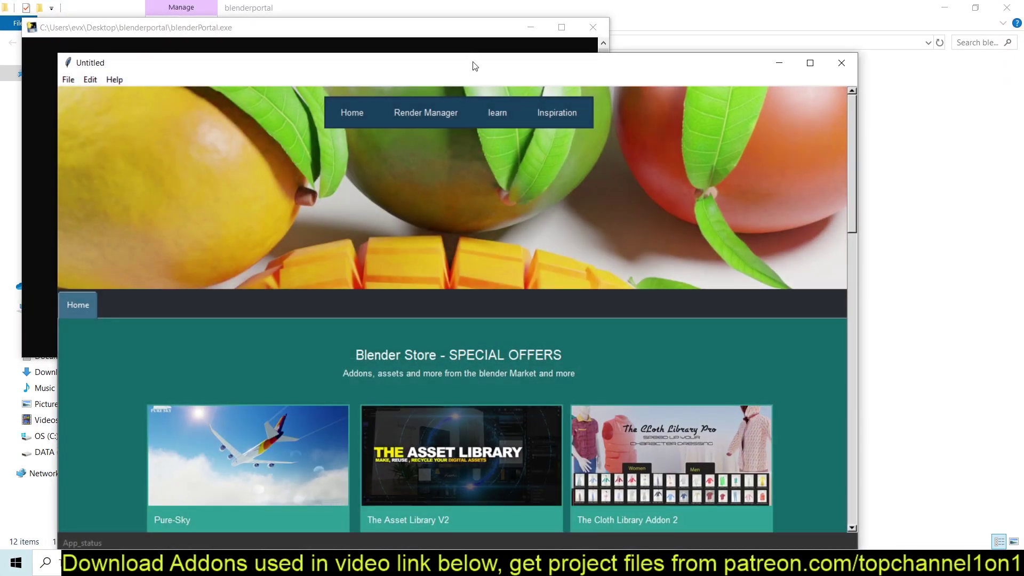
pyautogui.moveTo(474, 66); pyautogui.dragTo(508, 54)
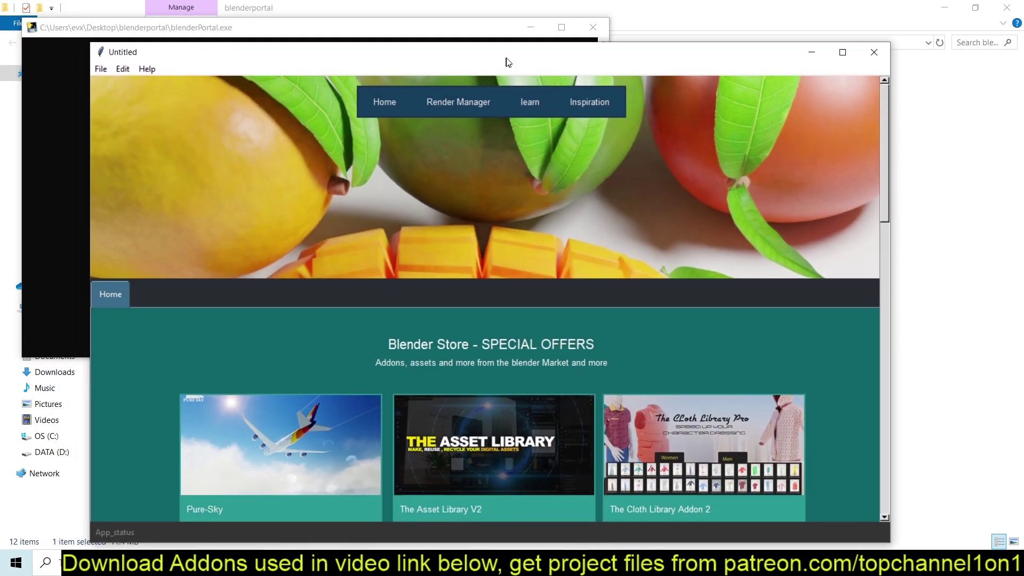
pyautogui.click(446, 103)
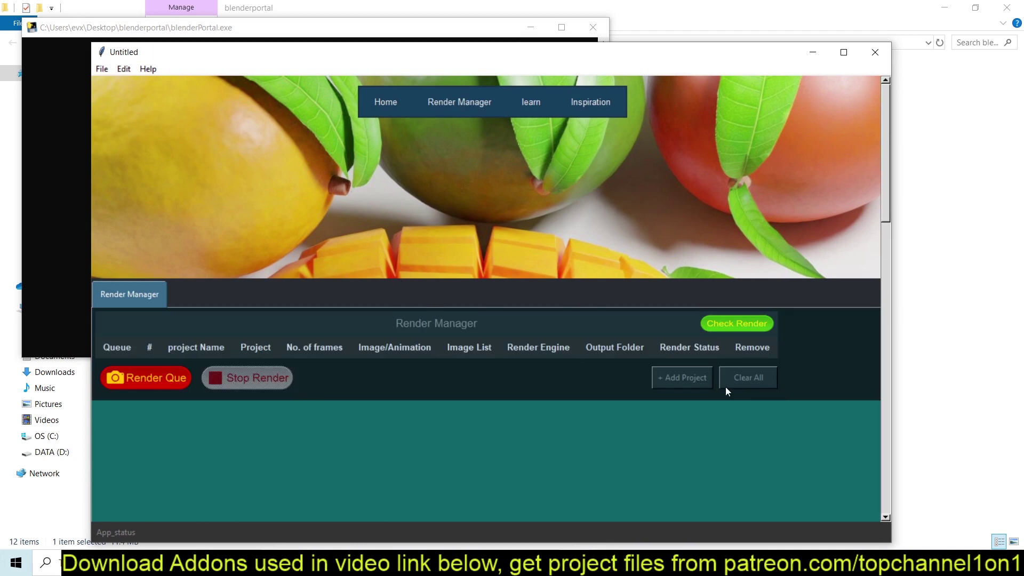
# Step: Add the blend project ai1 from models > art projects > ai on drive D to the Render Manager, and shift the app window aside
pyautogui.click(673, 377)
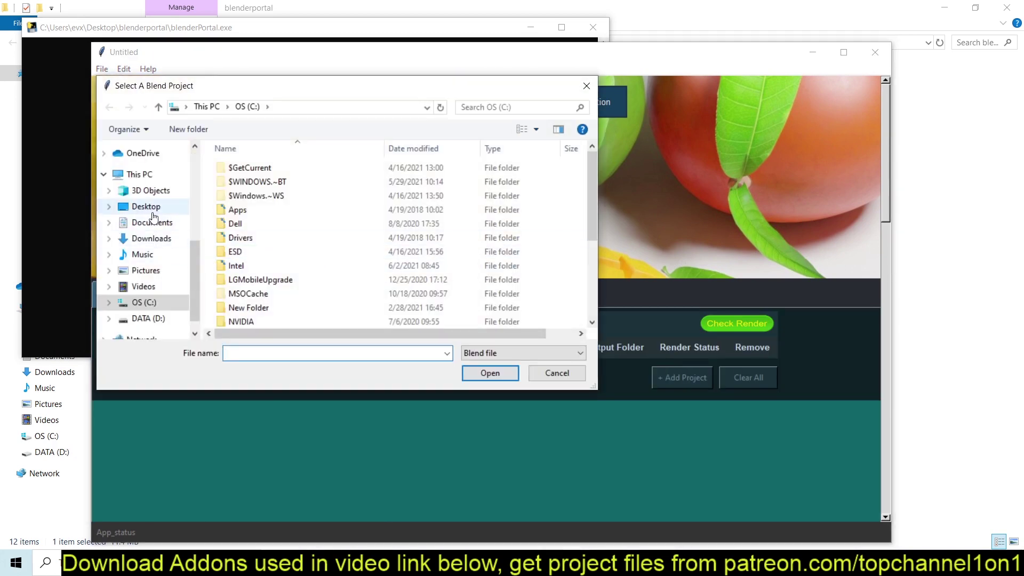
pyautogui.click(152, 222)
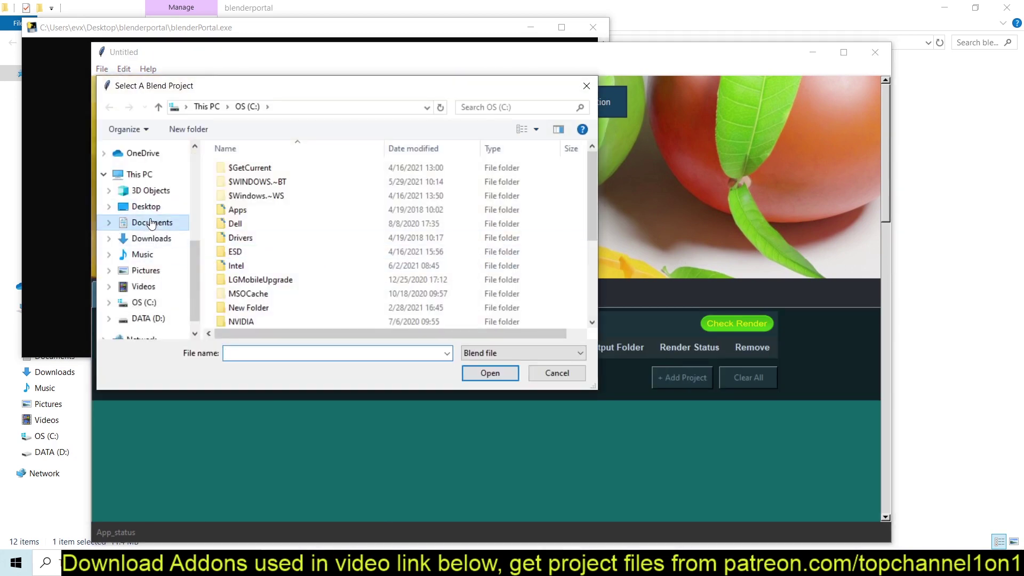
pyautogui.click(135, 298)
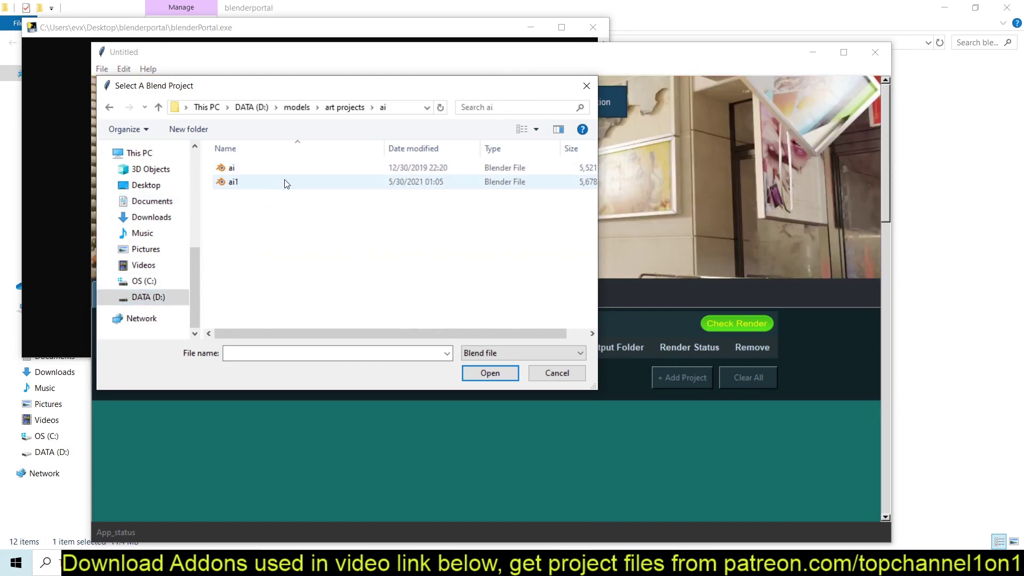
pyautogui.click(285, 184)
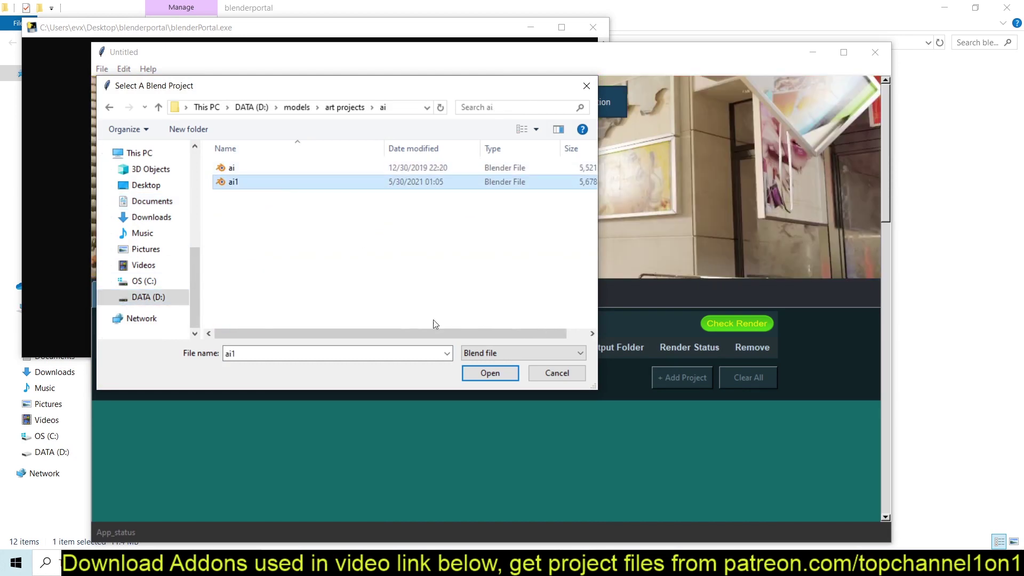
pyautogui.click(484, 370)
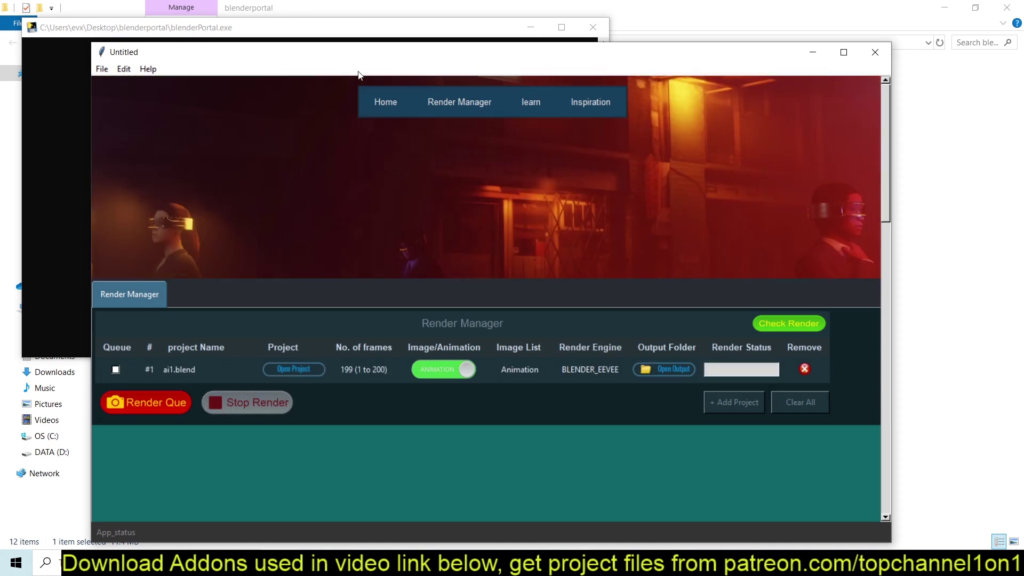
pyautogui.moveTo(333, 57); pyautogui.dragTo(417, 82)
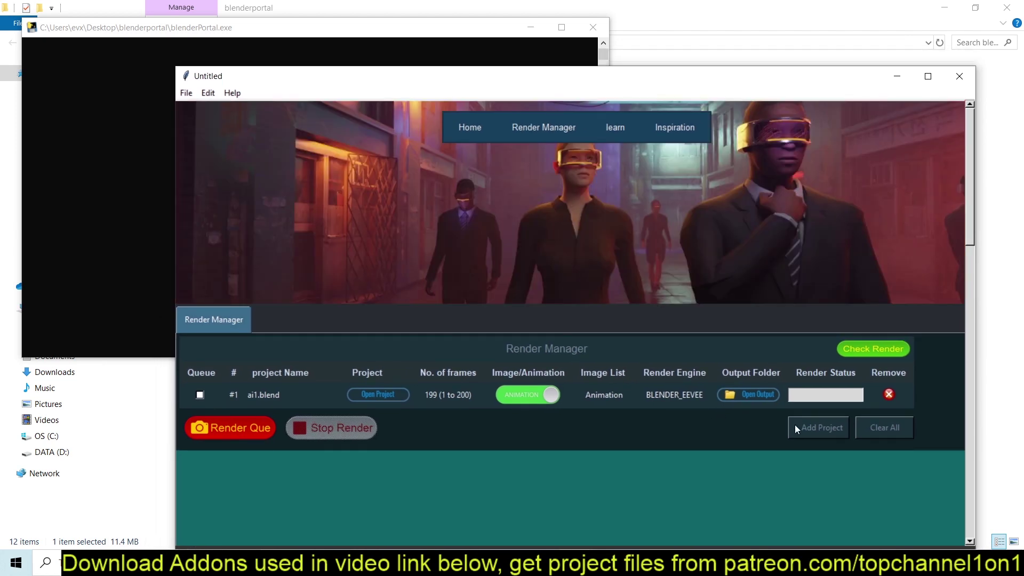
# Step: Add the blend projects 1, 3 and 2 from the Documents folder to the Render Manager list
pyautogui.click(840, 434)
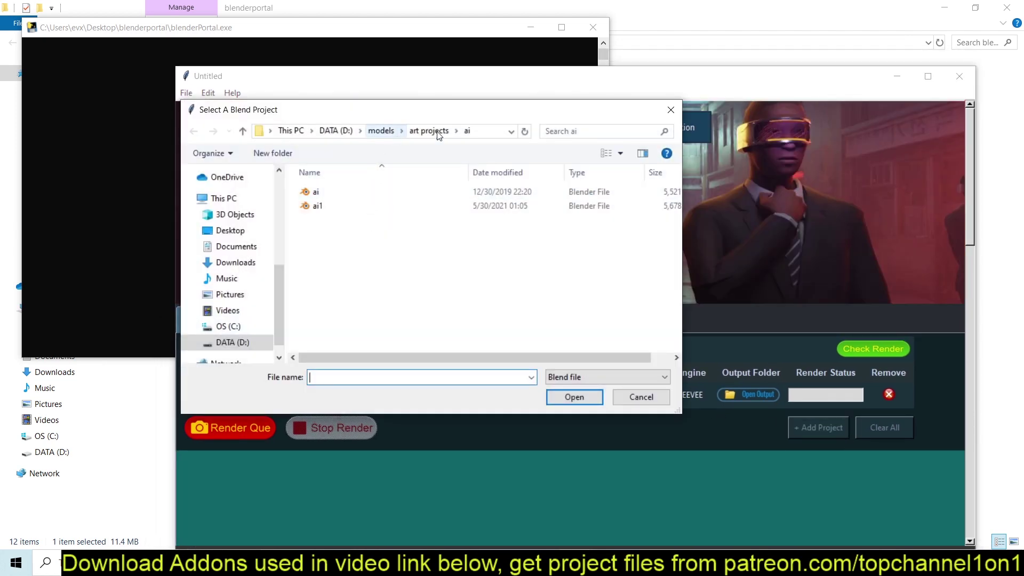
pyautogui.click(236, 247)
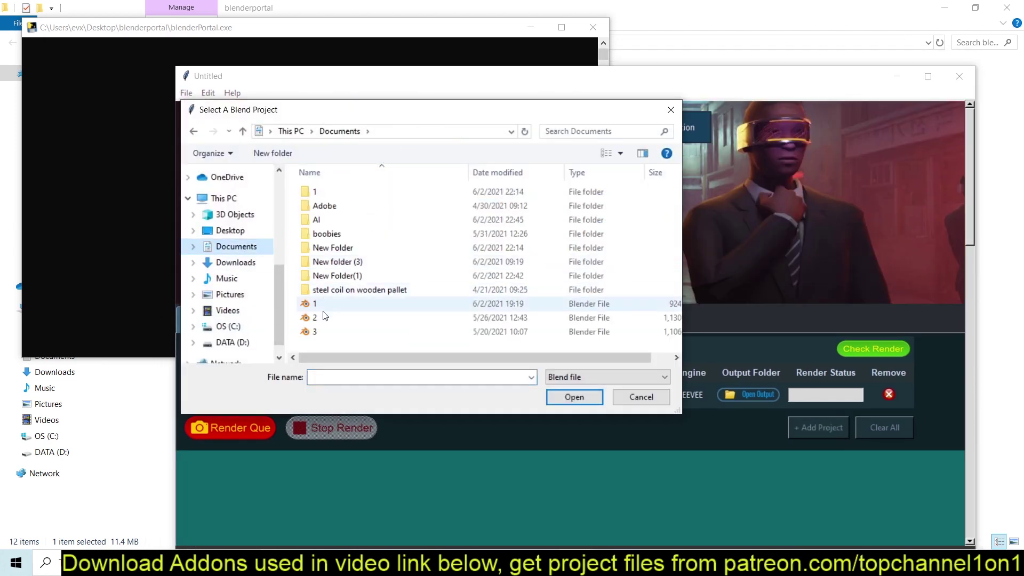
pyautogui.doubleClick(330, 306)
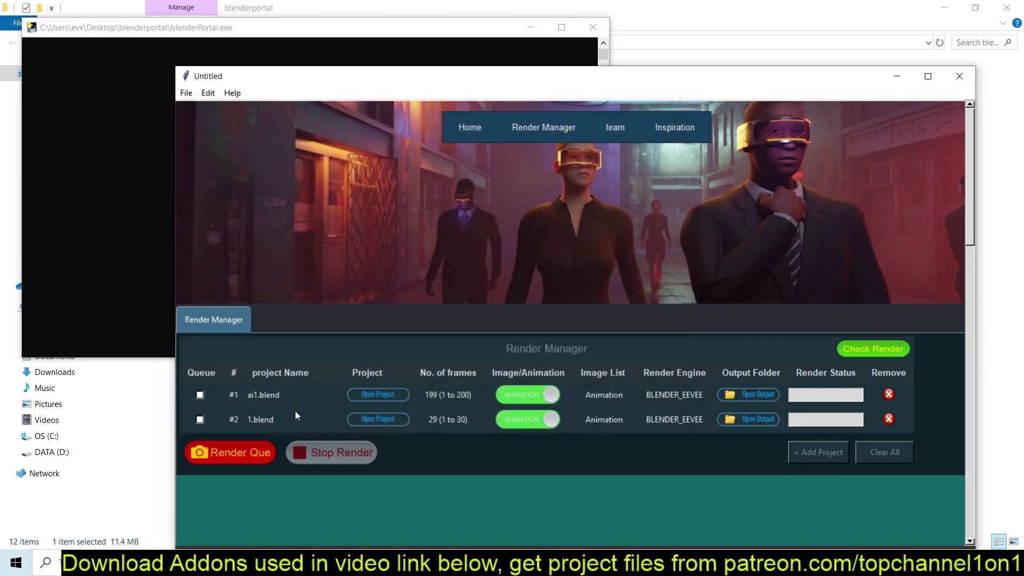
pyautogui.click(816, 452)
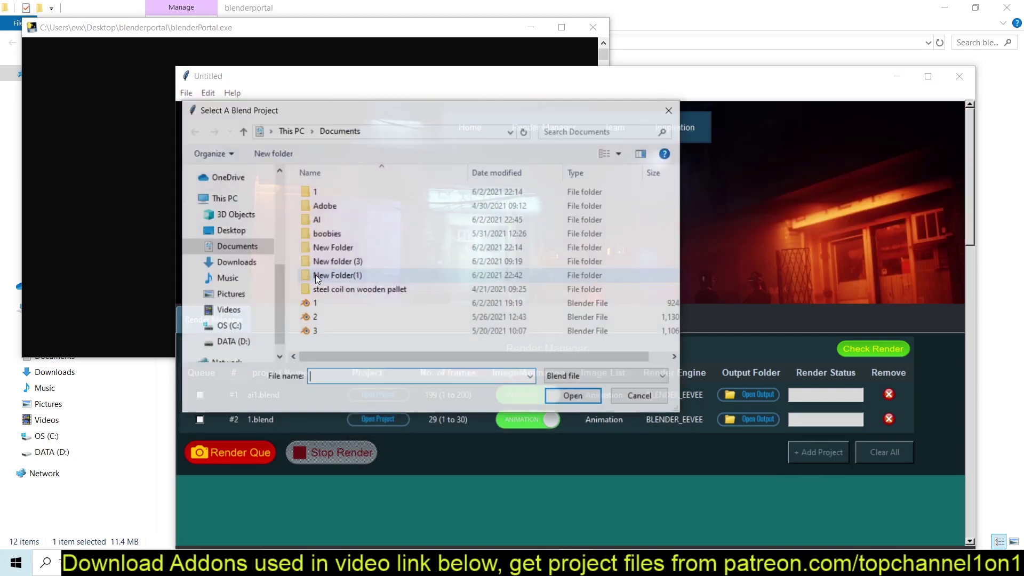
pyautogui.doubleClick(351, 330)
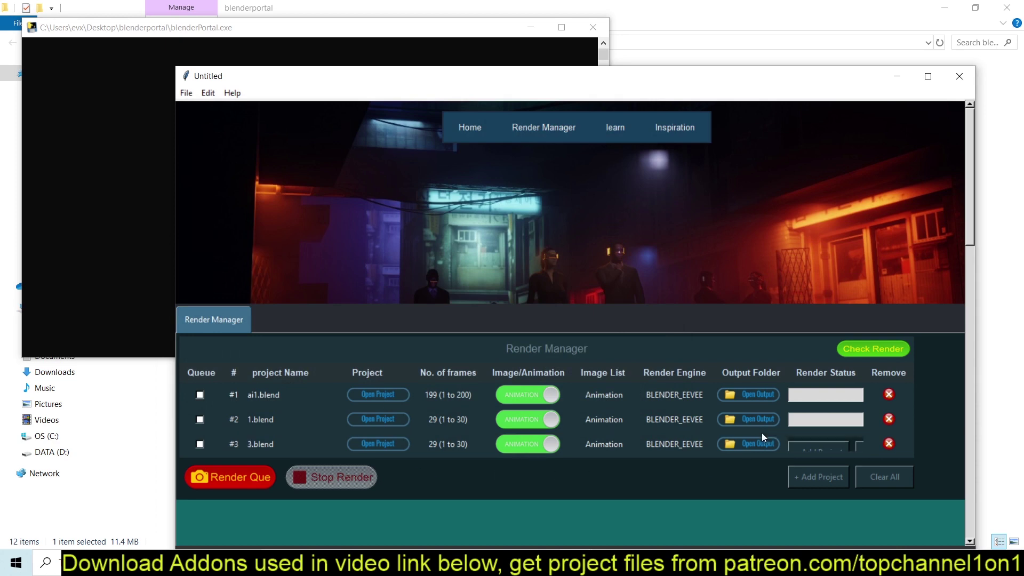
pyautogui.click(816, 476)
pyautogui.doubleClick(330, 316)
# Step: Open the ai1 and 1 projects from the Render Manager in Blender to check their frame ranges, closing Blender after each check
pyautogui.scroll(-3, 486, 416)
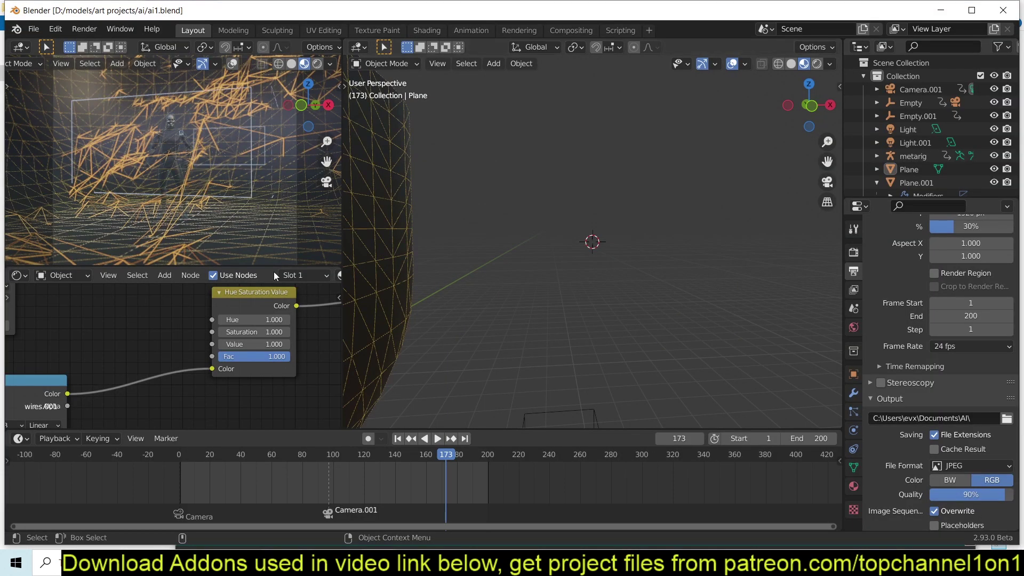
pyautogui.click(1003, 10)
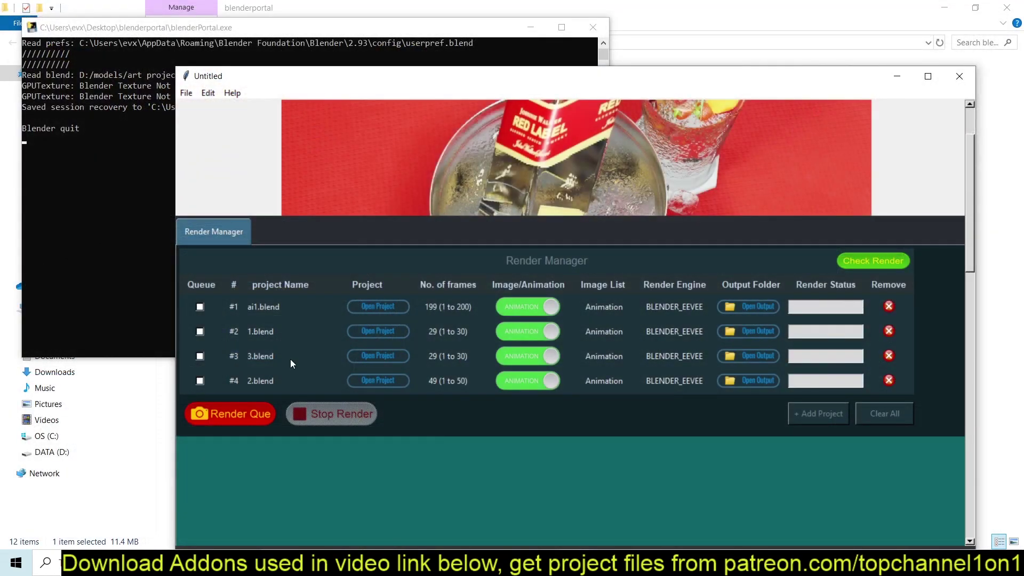
pyautogui.click(377, 331)
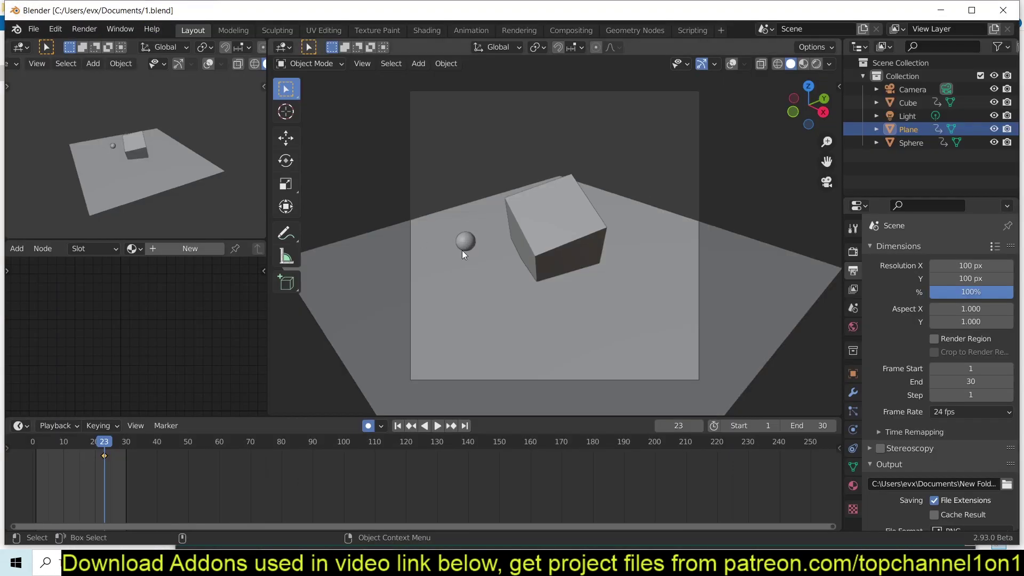
pyautogui.click(1003, 10)
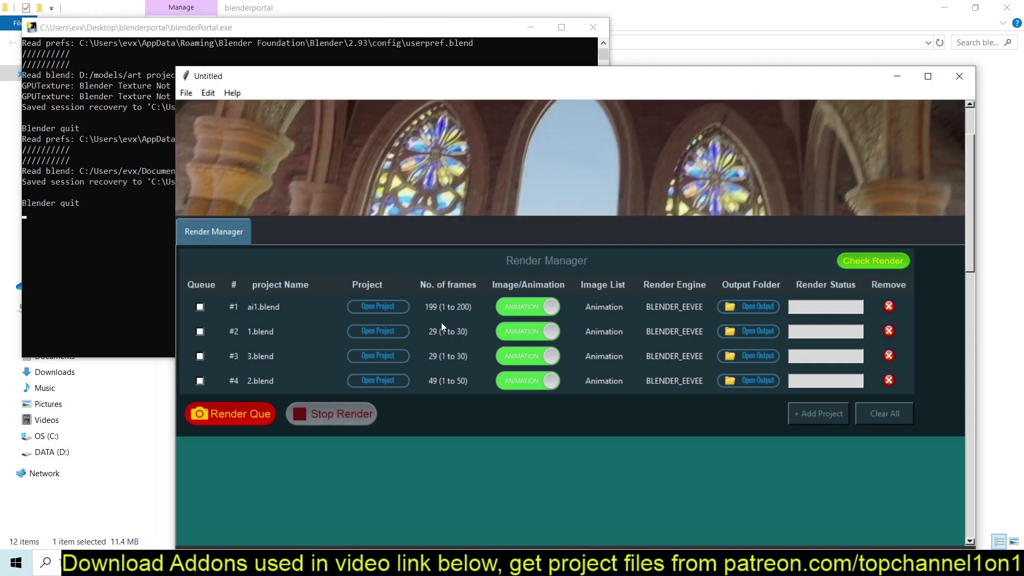
pyautogui.click(395, 306)
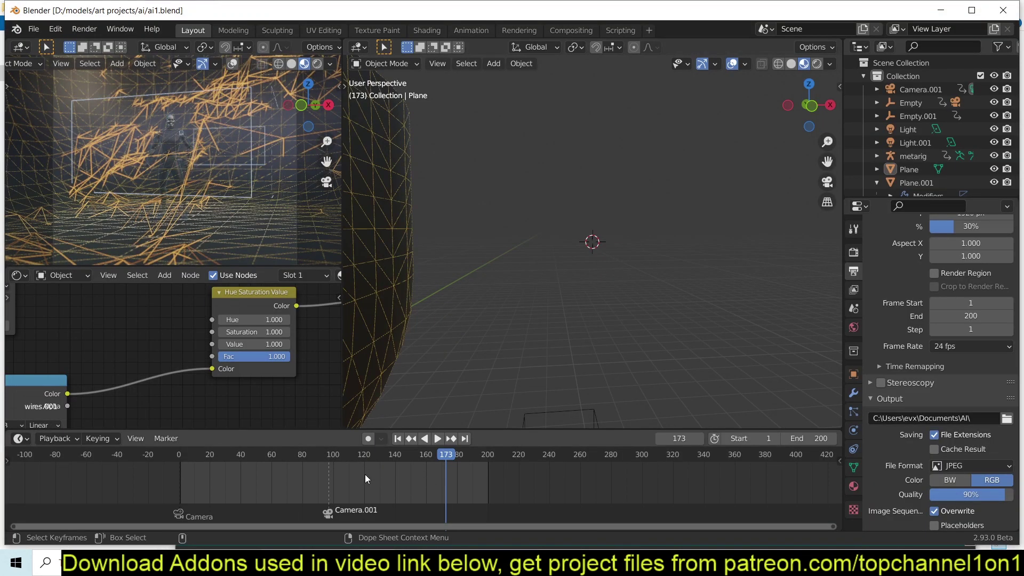
pyautogui.click(995, 11)
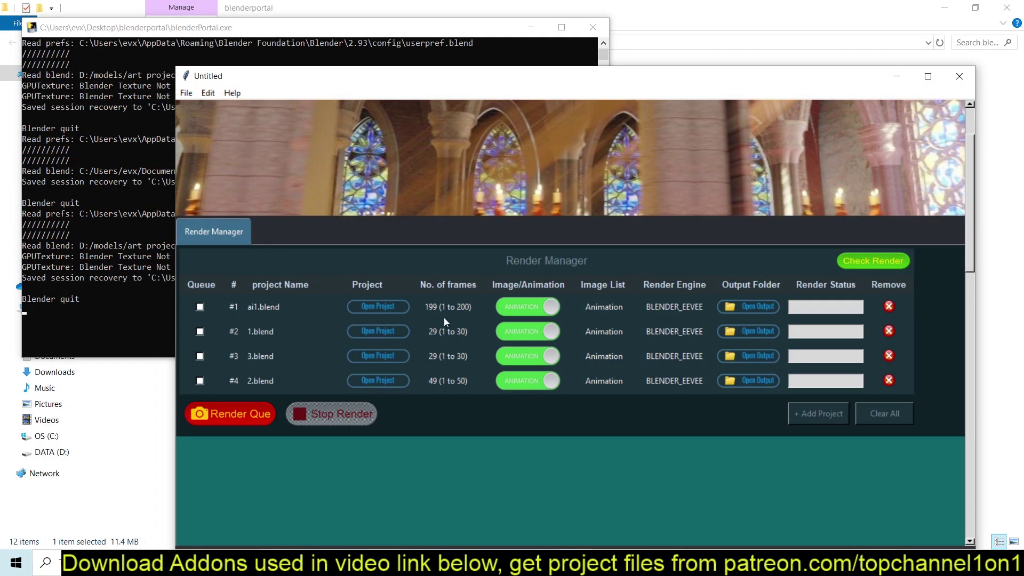
# Step: Remove the ai1 project from the Render Manager list and add it back from the ai folder on drive D
pyautogui.click(888, 305)
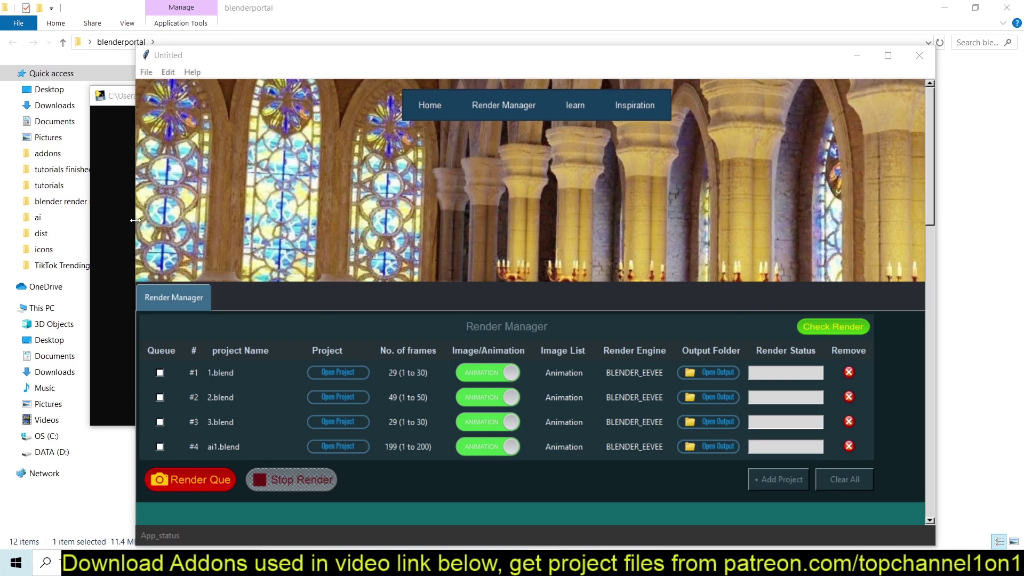
pyautogui.moveTo(610, 57); pyautogui.dragTo(704, 57)
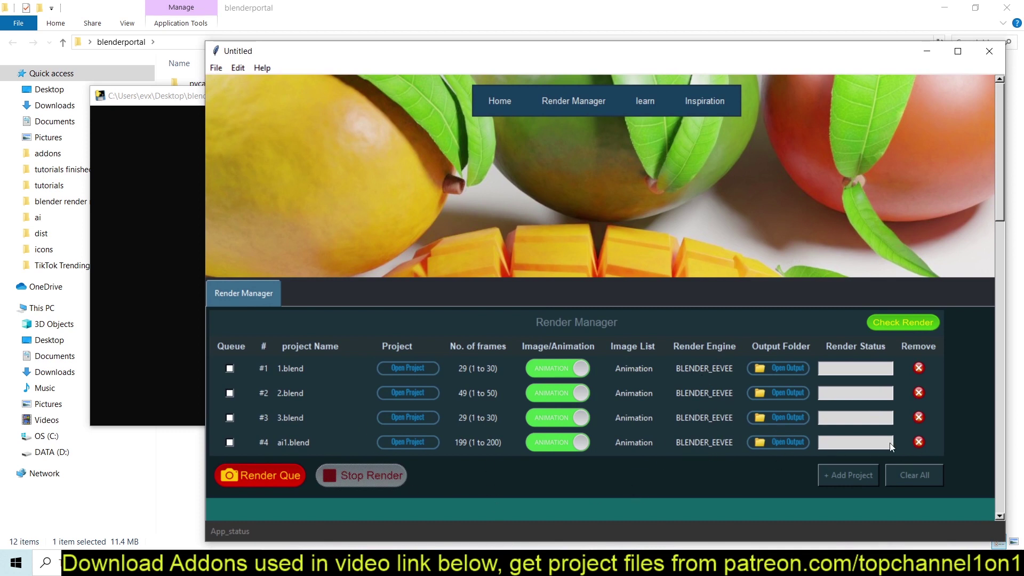
pyautogui.click(920, 443)
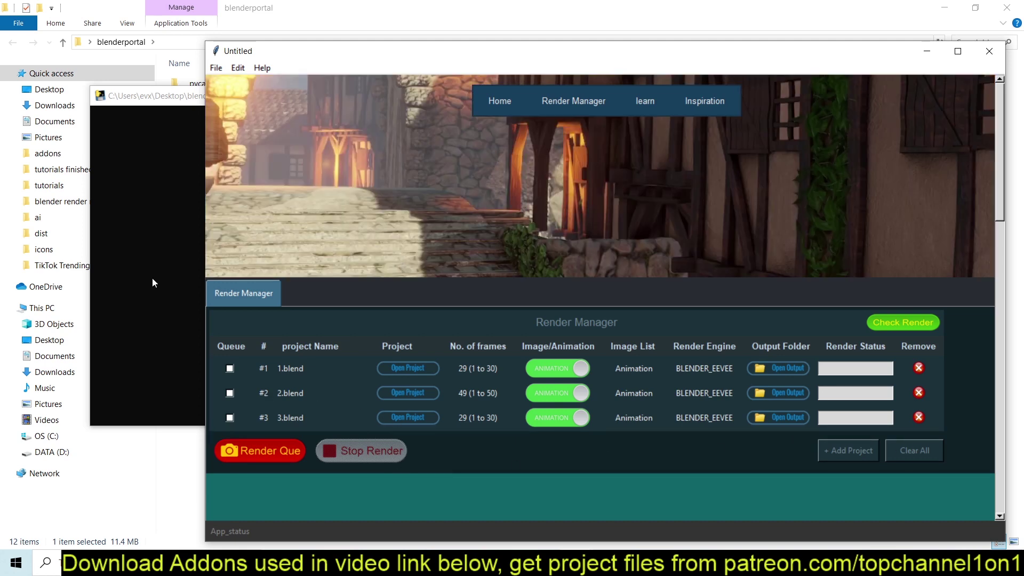
pyautogui.click(143, 278)
pyautogui.click(596, 489)
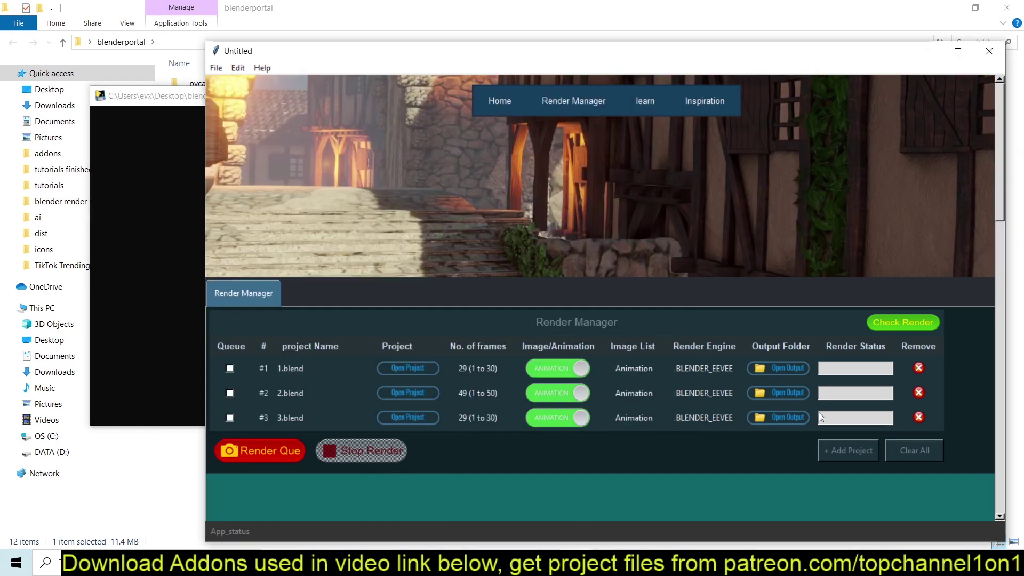
pyautogui.click(834, 449)
pyautogui.doubleClick(351, 183)
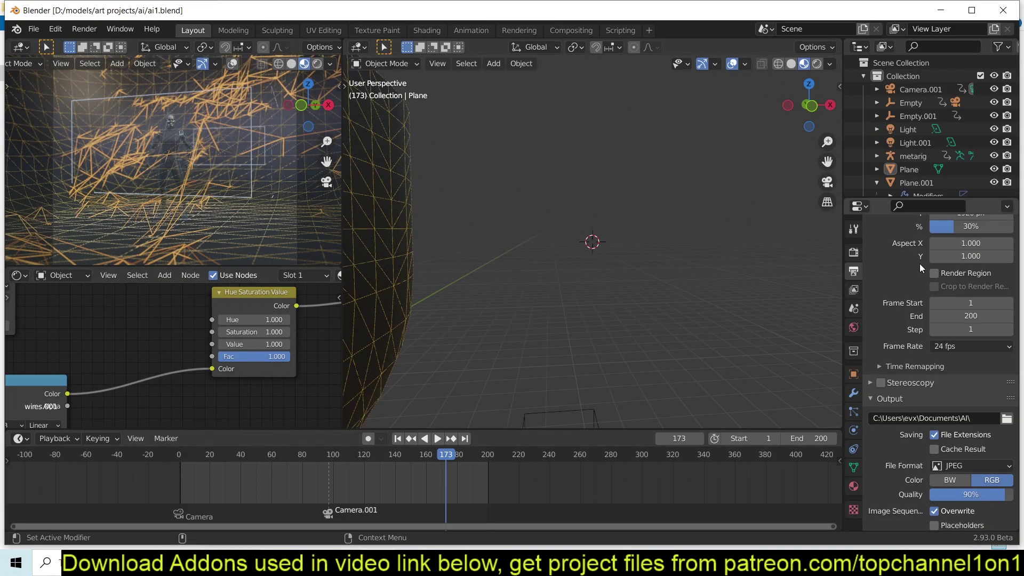
# Step: Change the ai1 project's render engine to Cycles in Blender, save the file and close Blender
pyautogui.click(853, 252)
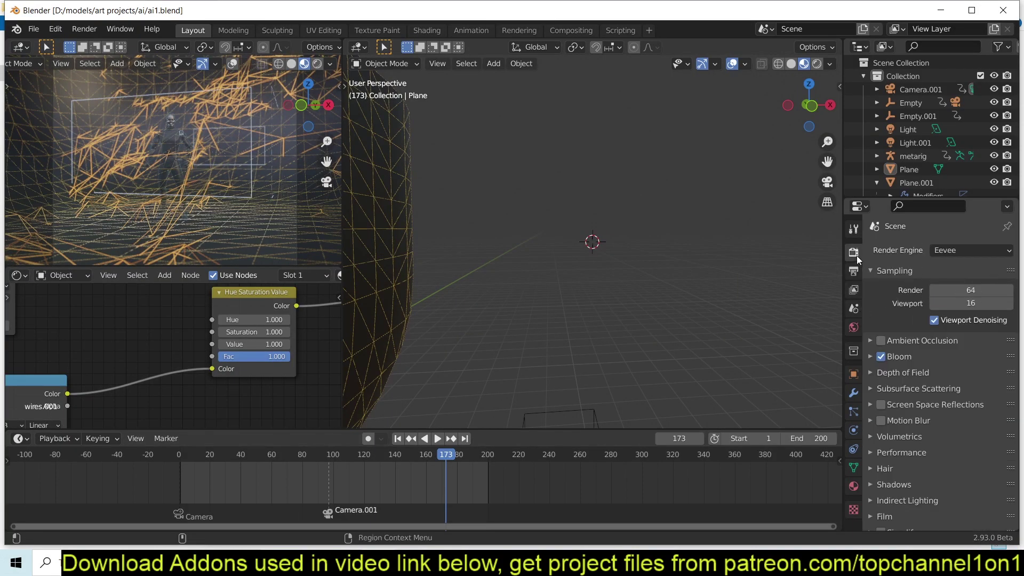
pyautogui.click(970, 250)
pyautogui.click(954, 295)
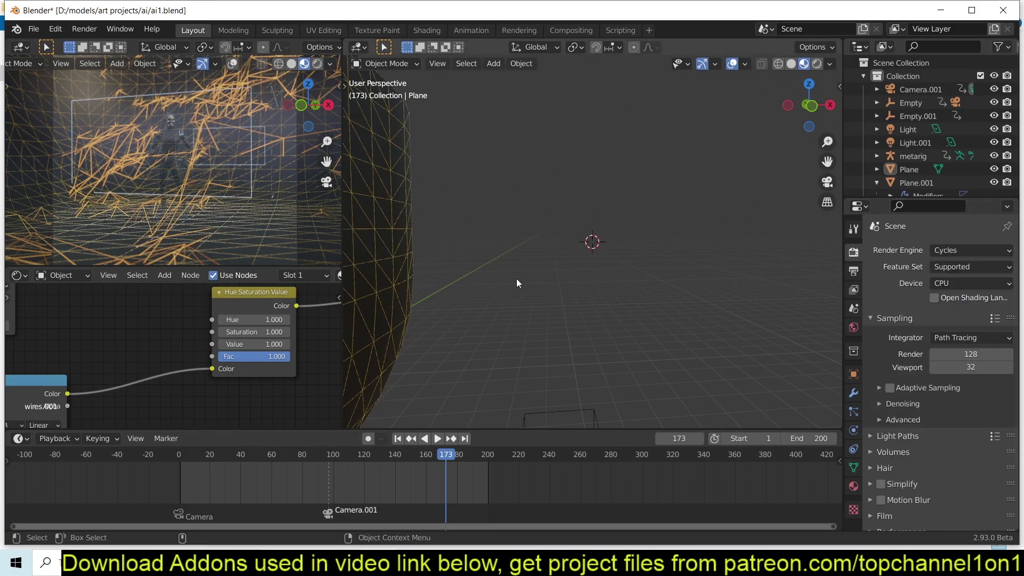
pyautogui.click(517, 278)
pyautogui.hotkey('ctrl', 's')
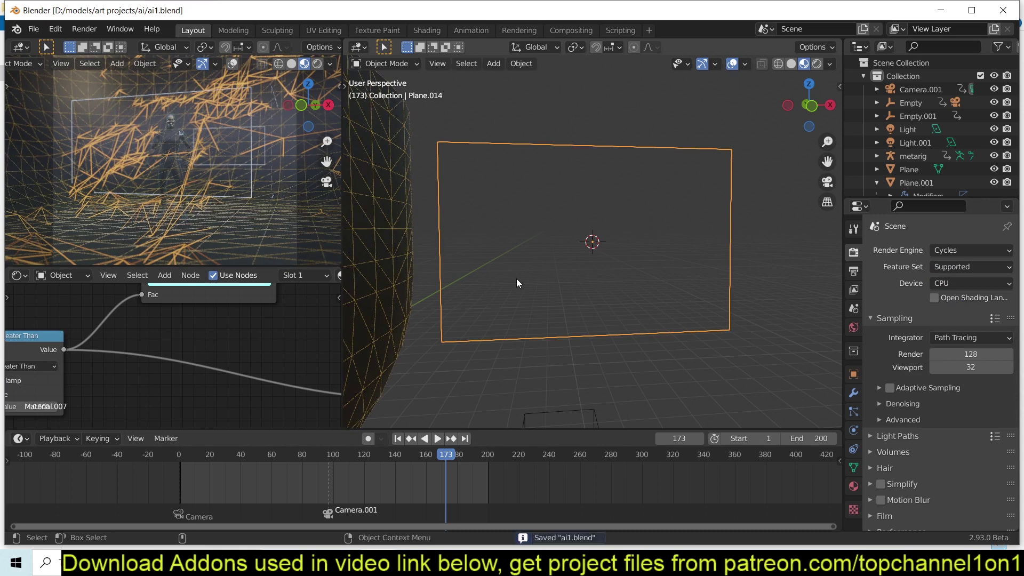
pyautogui.click(1002, 10)
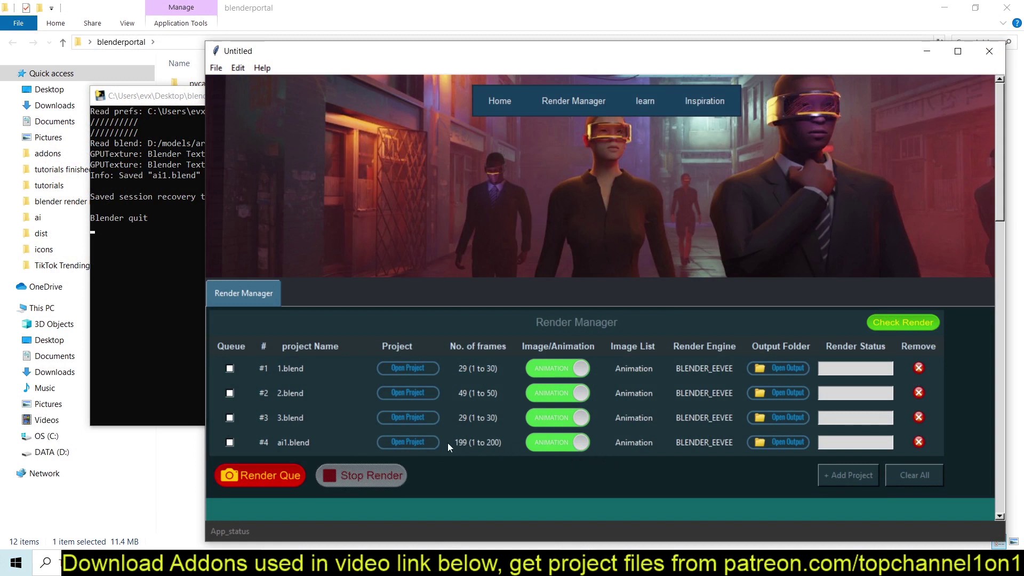
# Step: Reload the saved ai1 project in the Render Manager by removing its entry and adding the file again
pyautogui.click(918, 442)
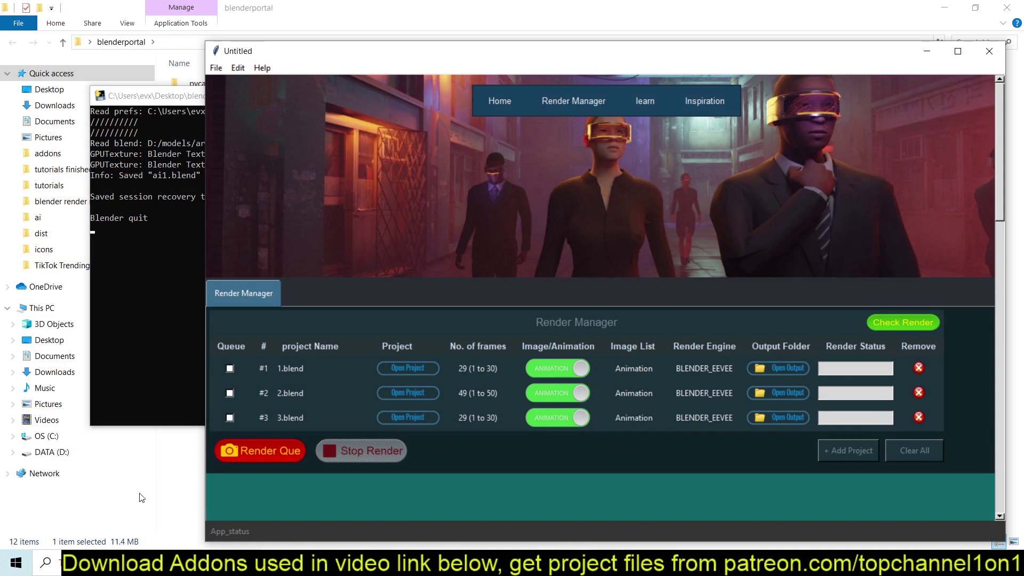
pyautogui.click(823, 449)
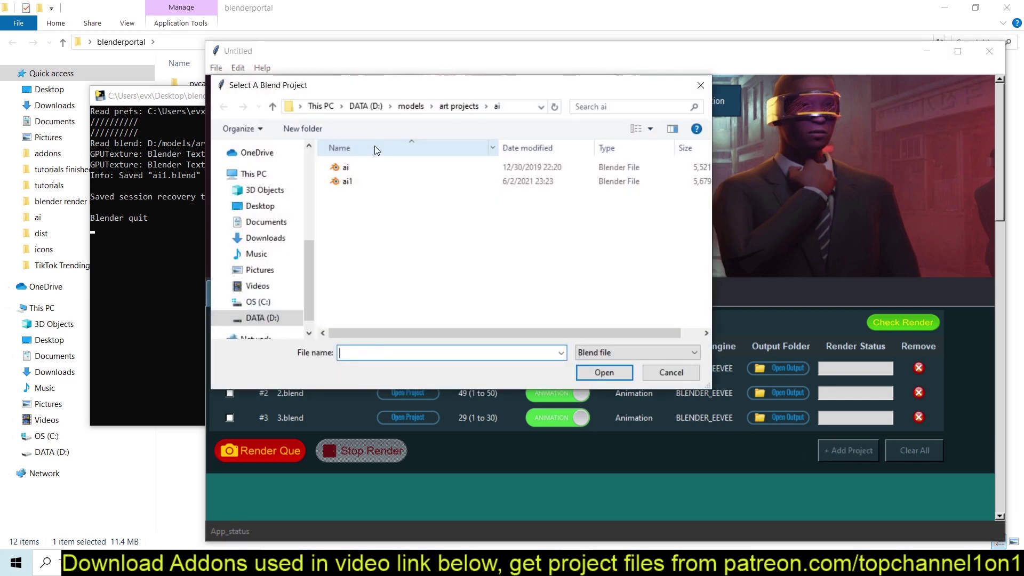
pyautogui.doubleClick(347, 183)
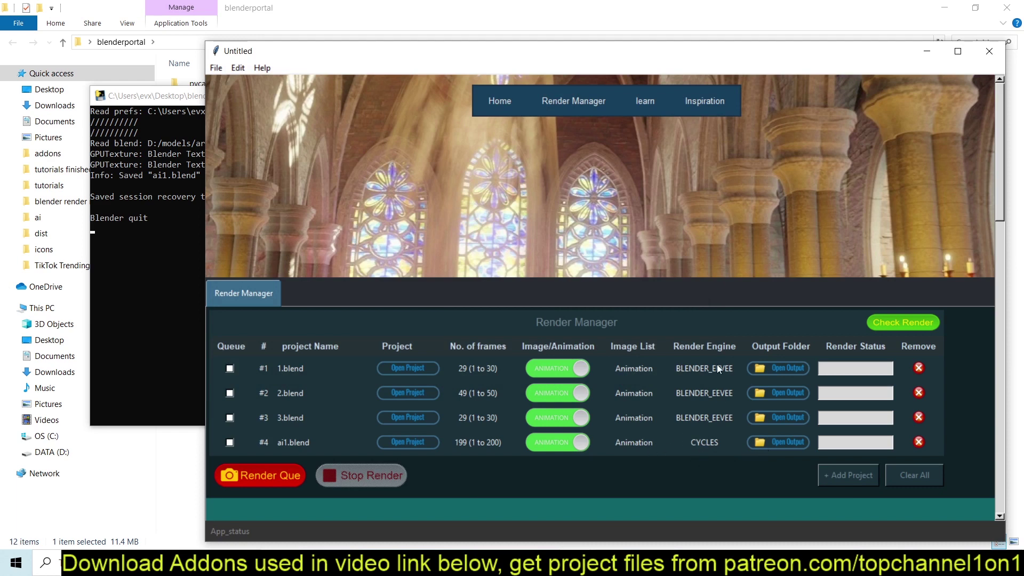
# Step: Open the output folder of the 1.blend project and delete all the rendered images in it
pyautogui.click(788, 367)
pyautogui.moveTo(320, 5); pyautogui.dragTo(298, 239)
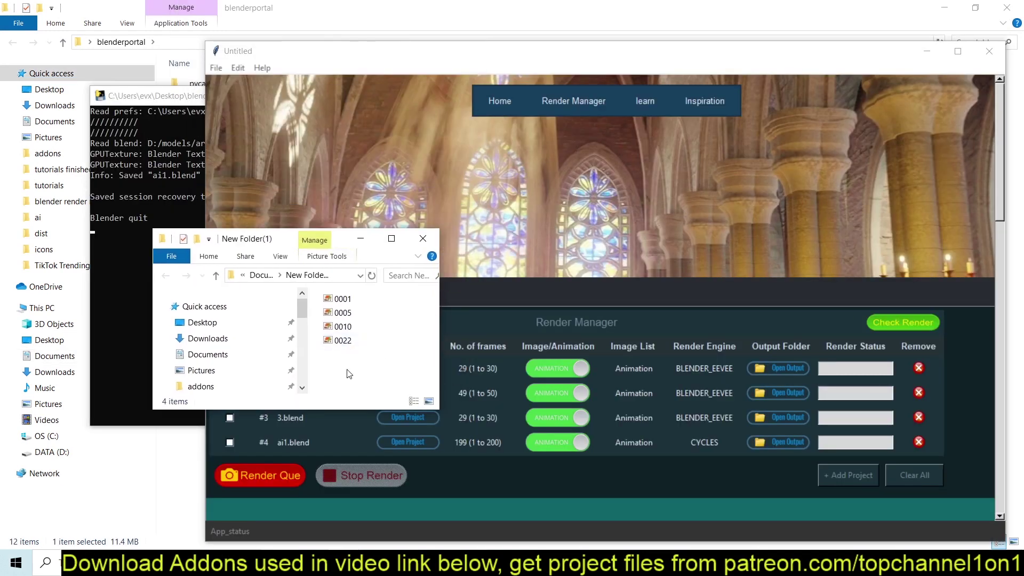
pyautogui.moveTo(348, 376); pyautogui.dragTo(373, 296)
pyautogui.press('Delete')
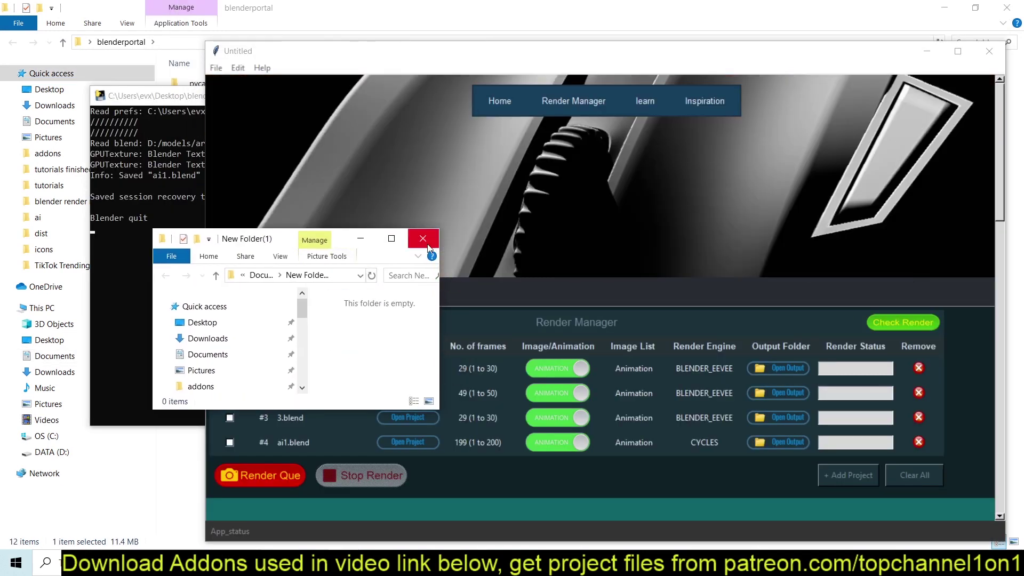
# Step: Open the output folder of the 2.blend project and delete all the rendered images in it
pyautogui.click(423, 238)
pyautogui.click(791, 403)
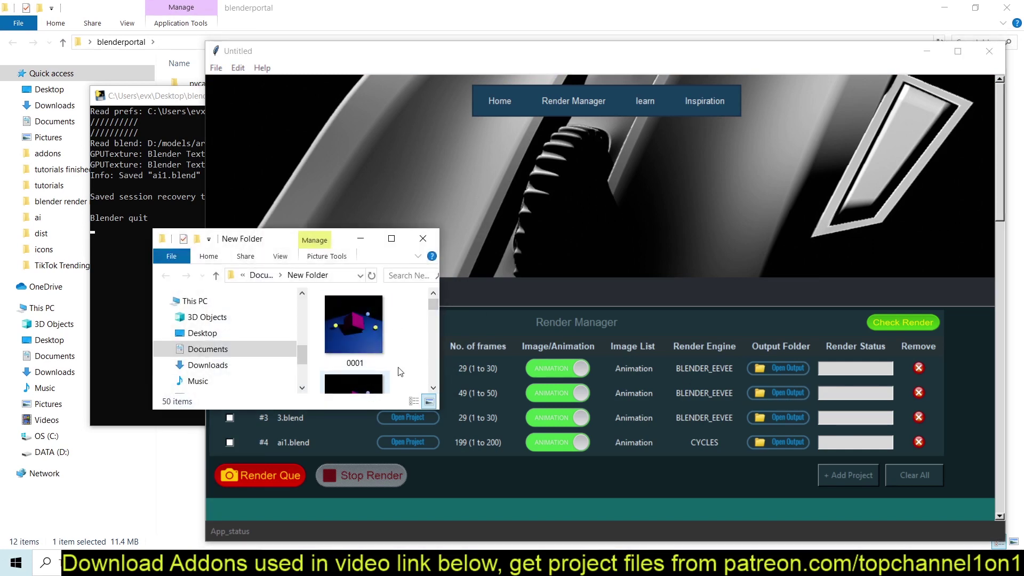
pyautogui.hotkey('ctrl', 'a')
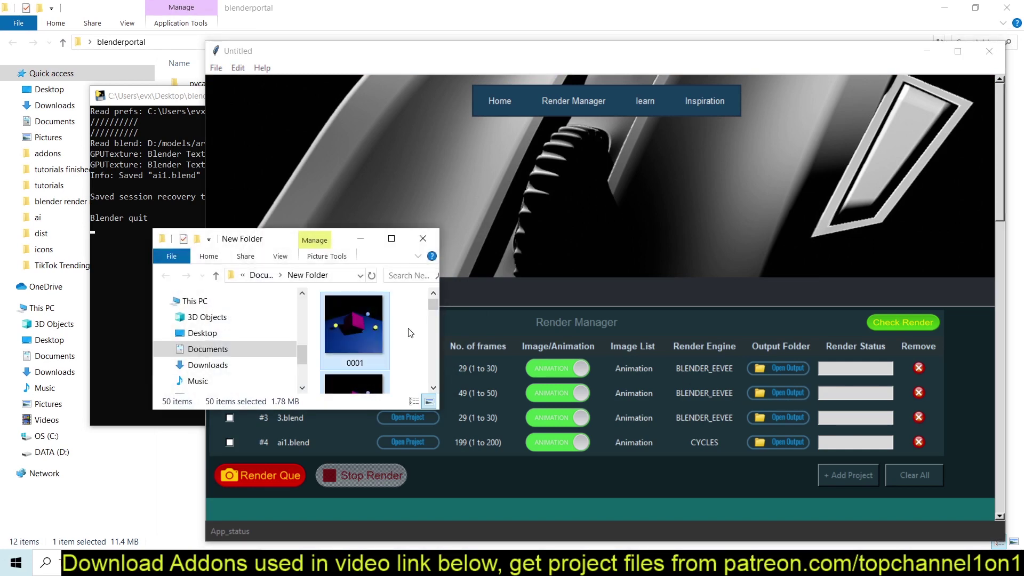
pyautogui.press('Delete')
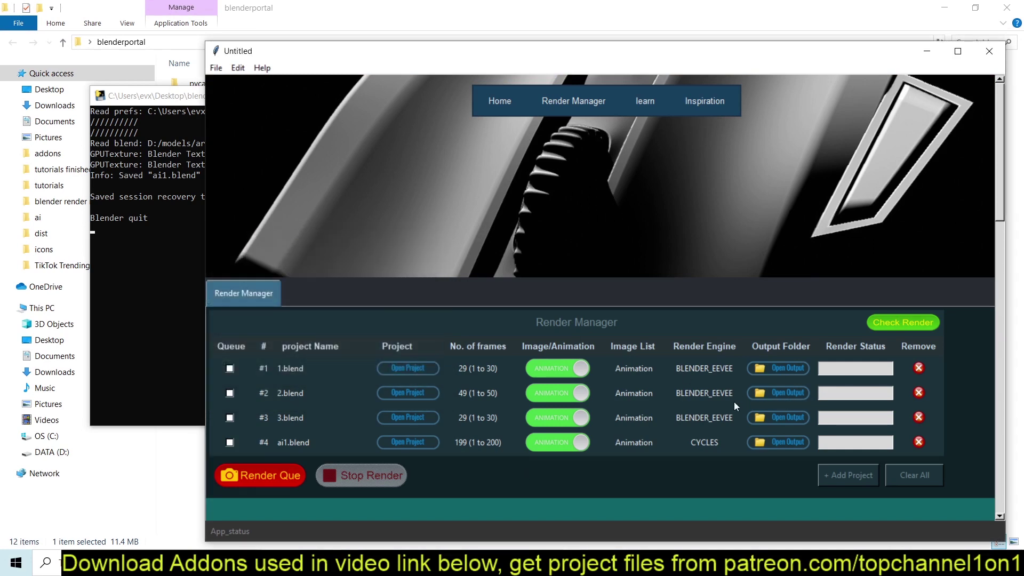
# Step: Open the output folders of the 3.blend and ai1.blend projects and delete all the rendered images in them
pyautogui.click(783, 422)
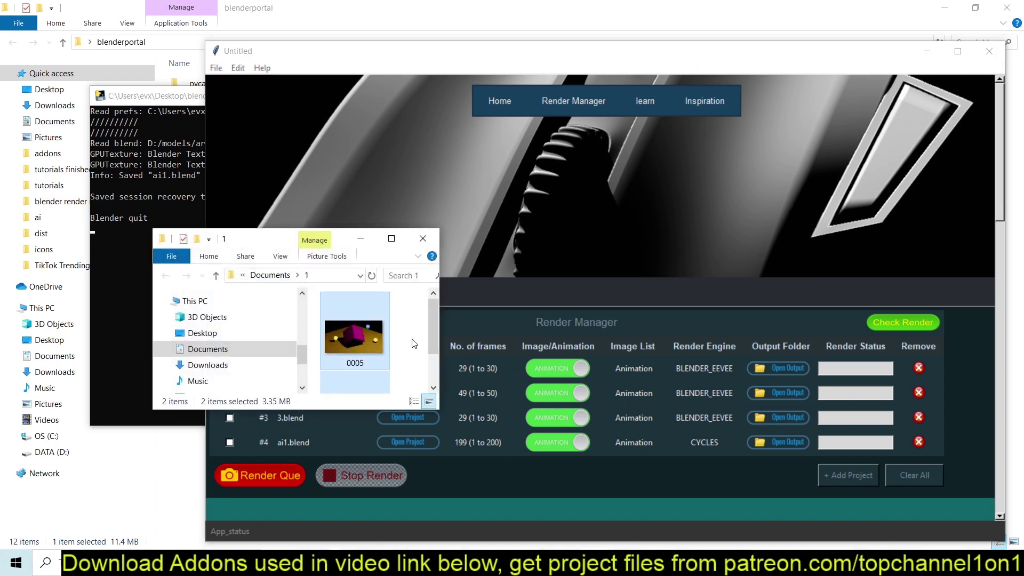
pyautogui.click(764, 440)
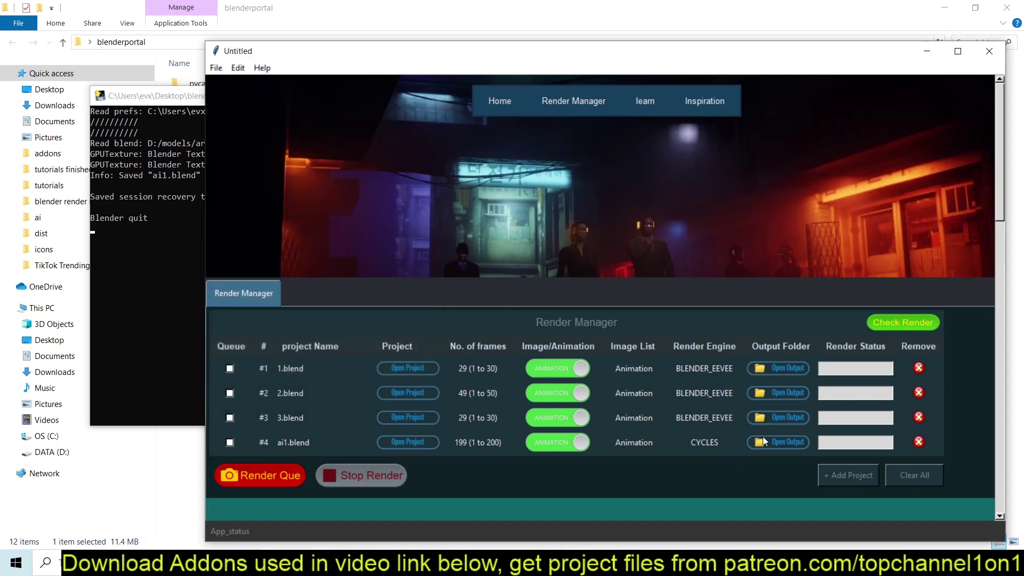
pyautogui.hotkey('ctrl', 'a')
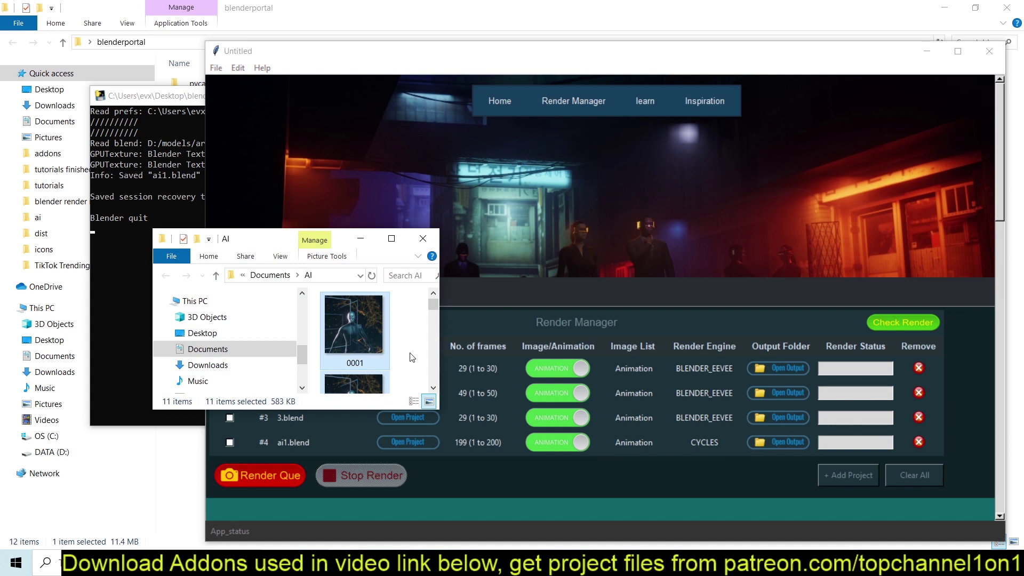
pyautogui.press('Delete')
pyautogui.click(423, 238)
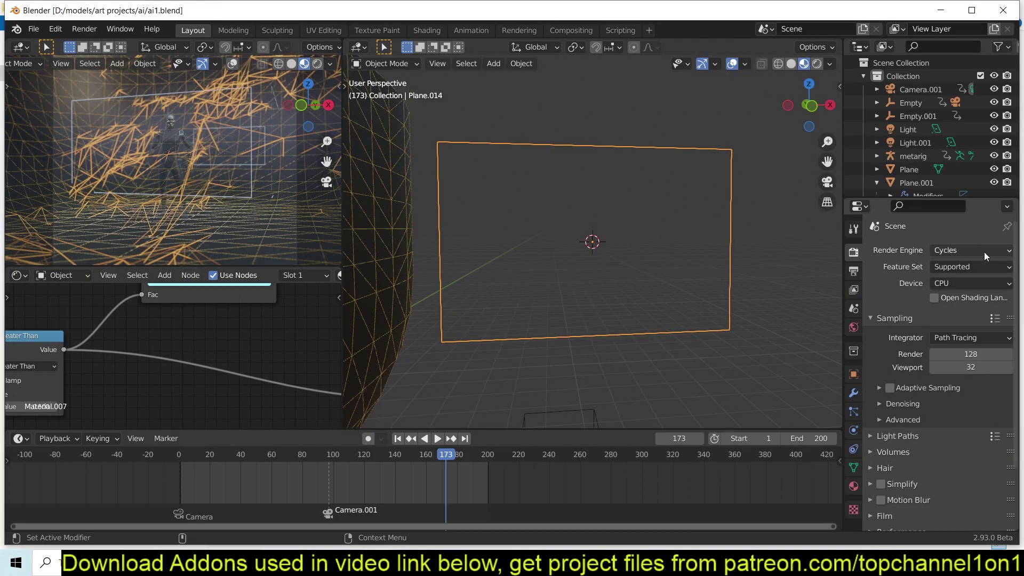
# Step: Change the ai1 project's render engine to Eevee in Blender, save the file and close Blender
pyautogui.click(984, 252)
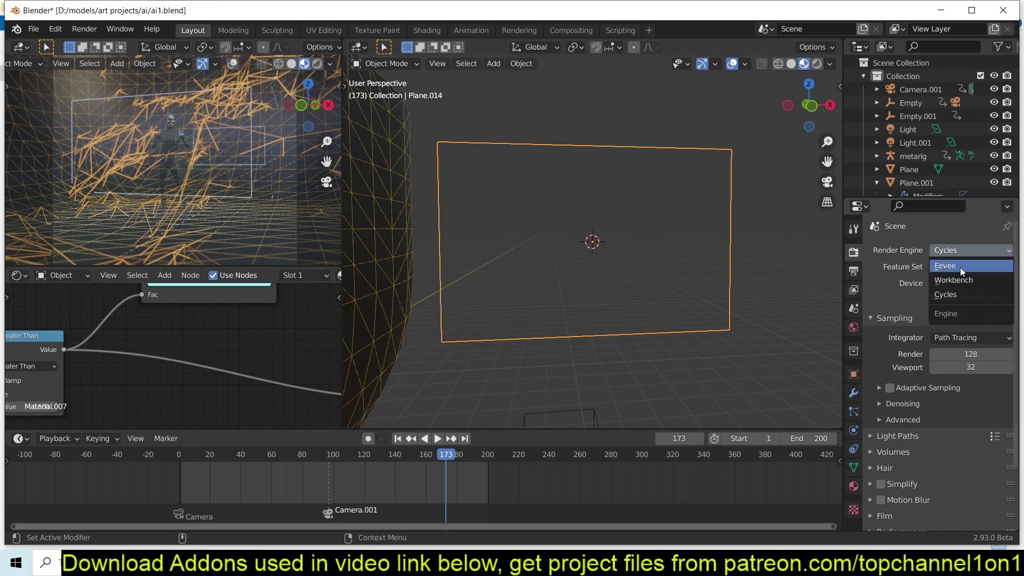
pyautogui.click(958, 267)
pyautogui.hotkey('ctrl', 's')
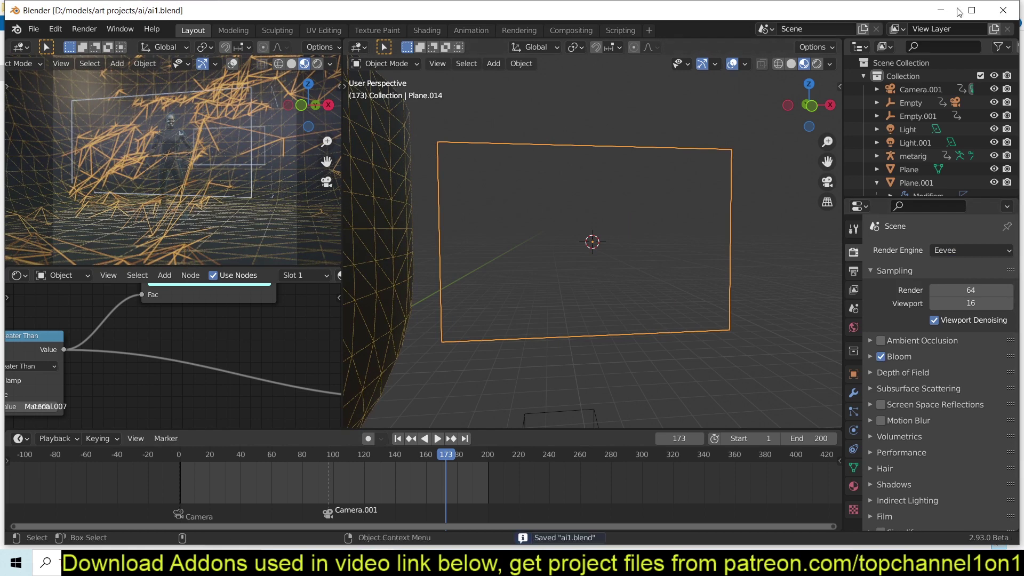
pyautogui.click(1003, 10)
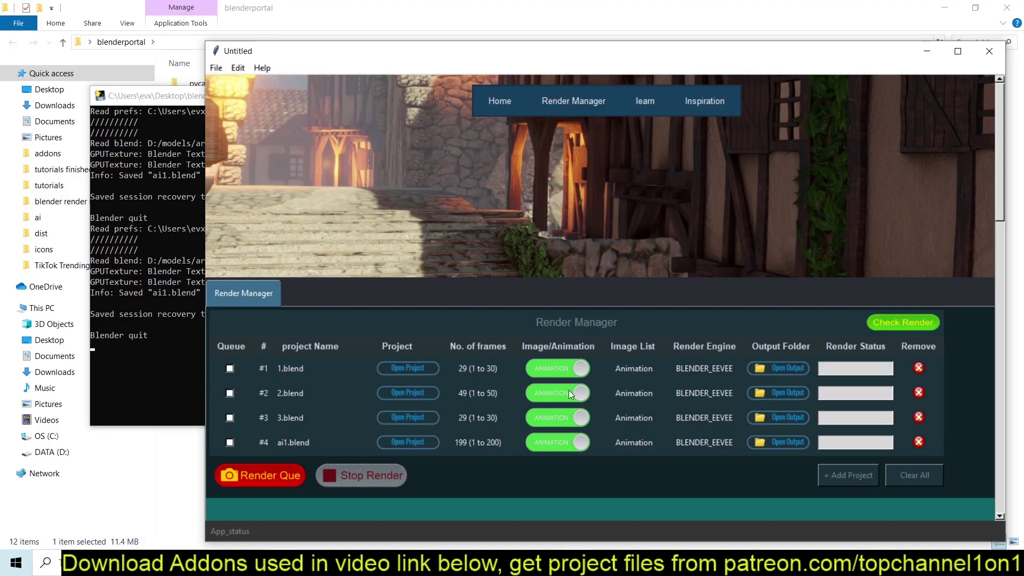
# Step: Place the blenderPortal console beside the Render Manager and check its output after running Check Render with no projects queued
pyautogui.click(118, 319)
pyautogui.moveTo(274, 98); pyautogui.dragTo(227, 80)
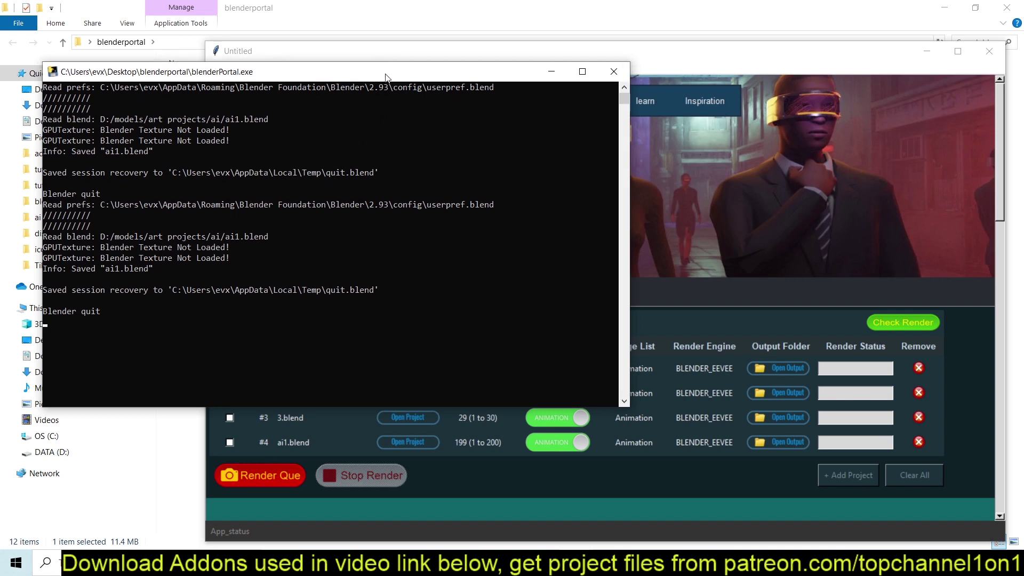
pyautogui.moveTo(384, 77); pyautogui.dragTo(366, 67)
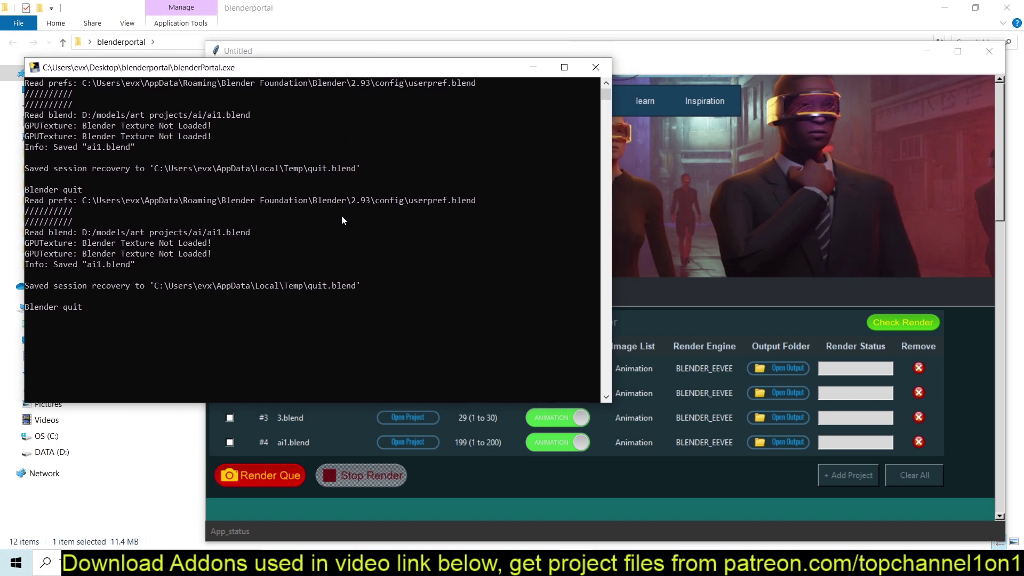
pyautogui.click(706, 249)
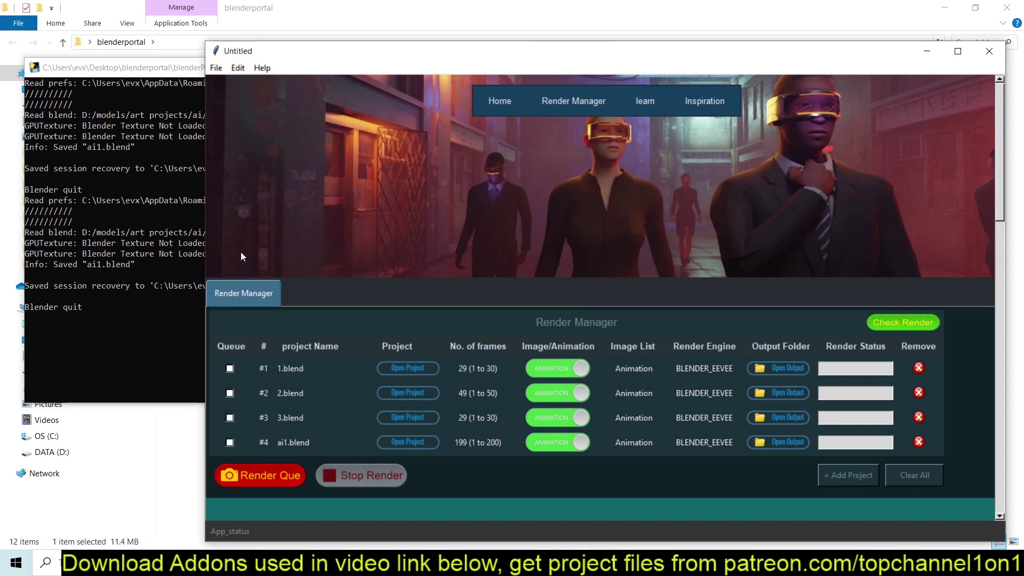
pyautogui.click(902, 322)
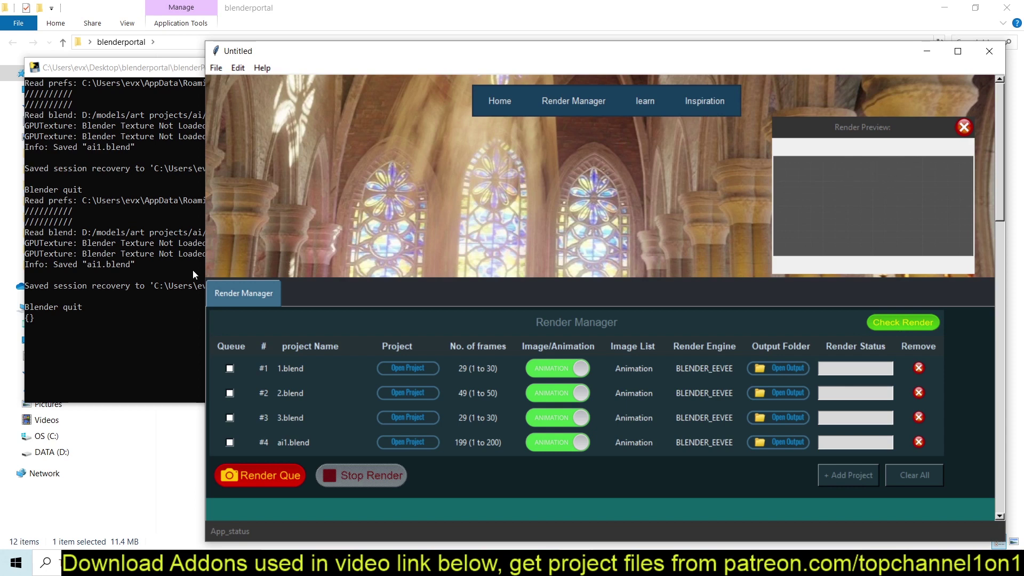
pyautogui.click(167, 317)
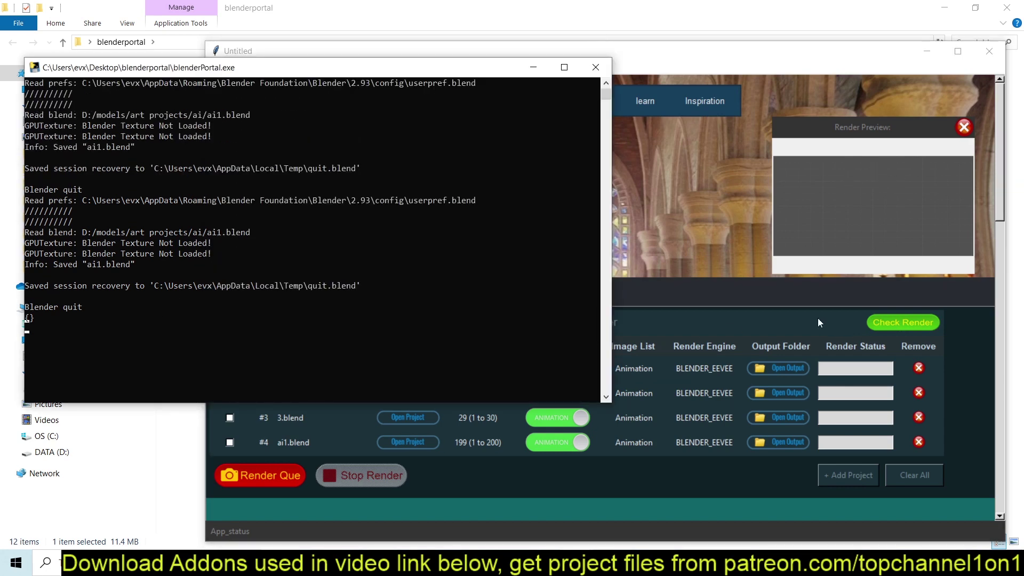
pyautogui.click(902, 322)
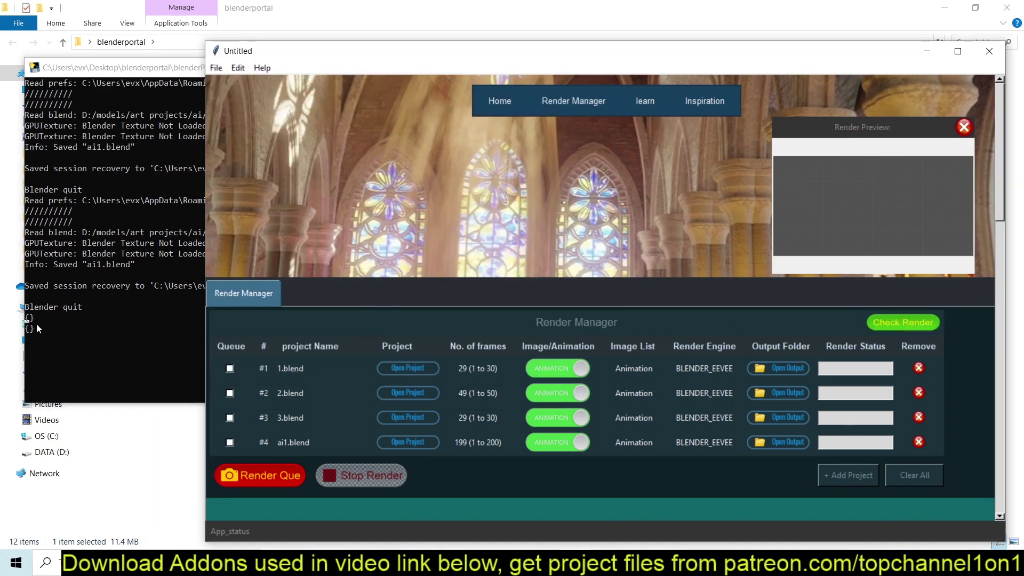
# Step: Queue the 1.blend, 2.blend and 3.blend projects, run Check Render and read the queue listed in the console
pyautogui.click(230, 368)
pyautogui.click(230, 417)
pyautogui.click(902, 322)
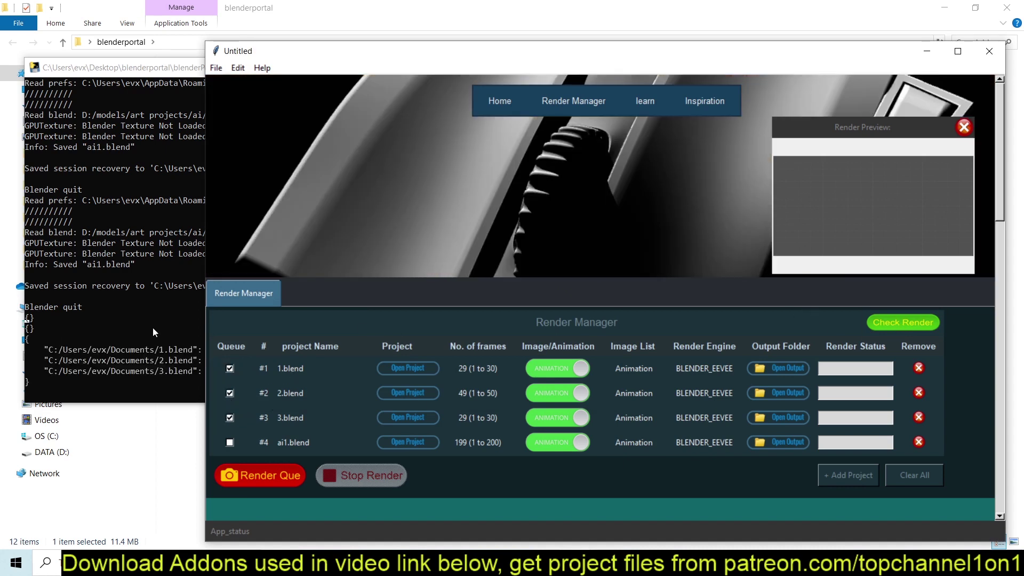
pyautogui.click(145, 328)
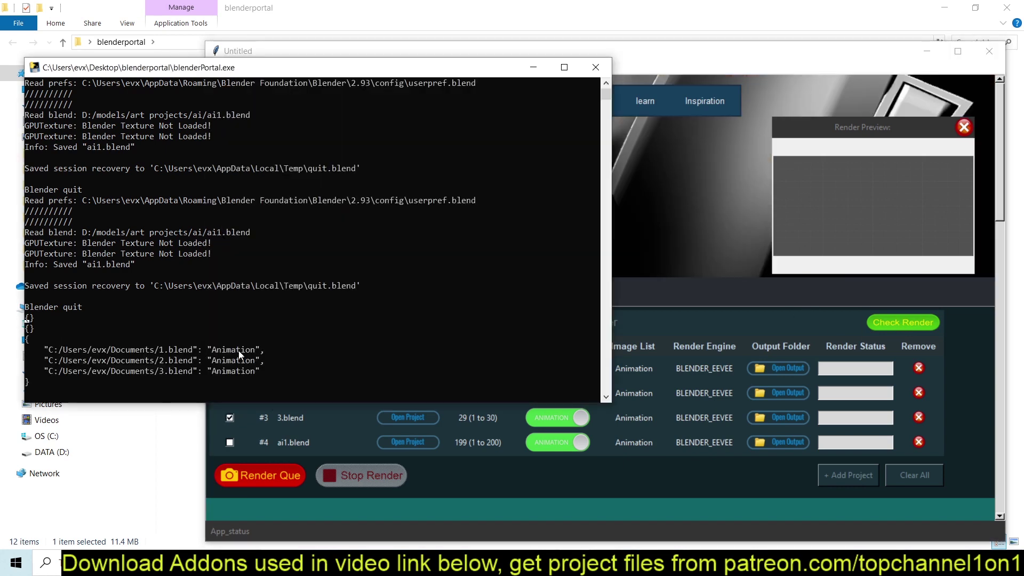
pyautogui.click(690, 334)
# Step: Take 3.blend out of the queue and add ai1.blend, running Check Render and reading the console after each change
pyautogui.click(230, 418)
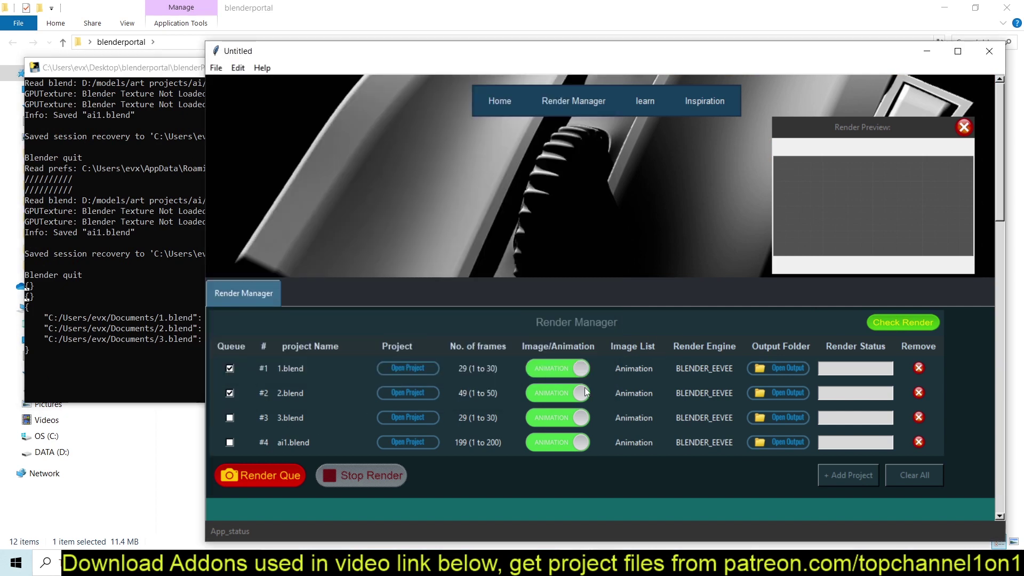
pyautogui.click(913, 326)
pyautogui.click(92, 357)
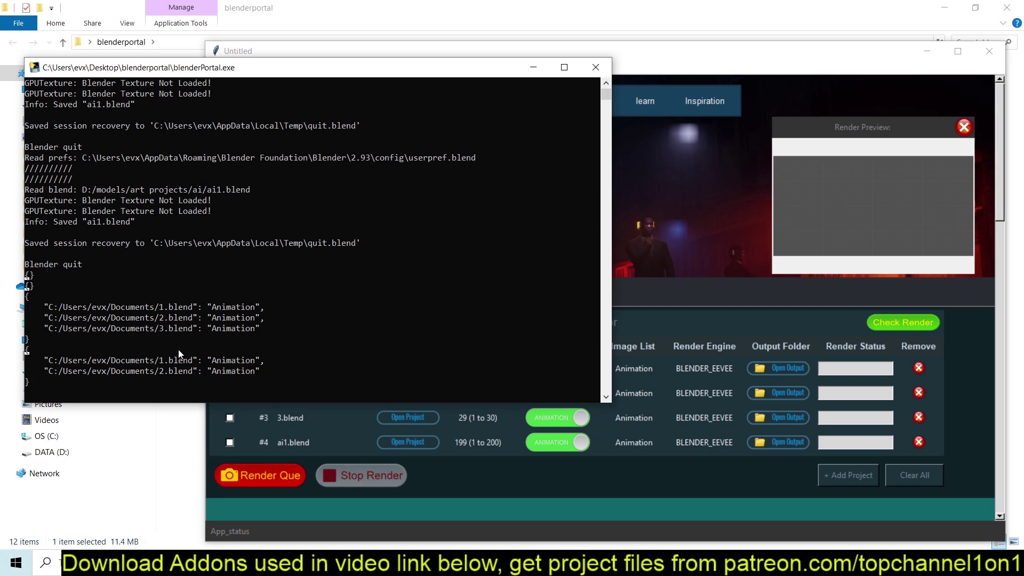
pyautogui.click(230, 442)
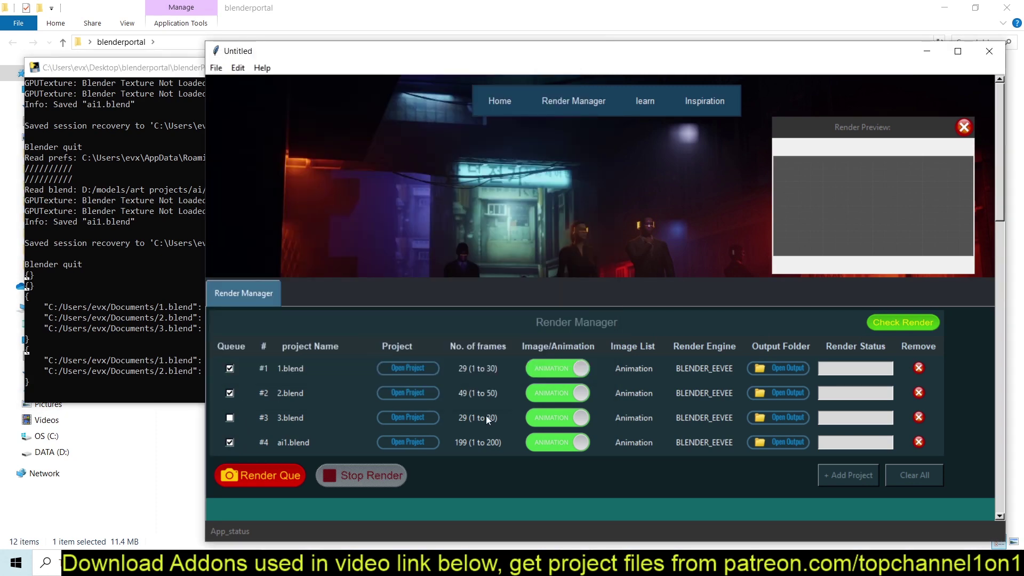
pyautogui.hotkey('alt', 'Tab')
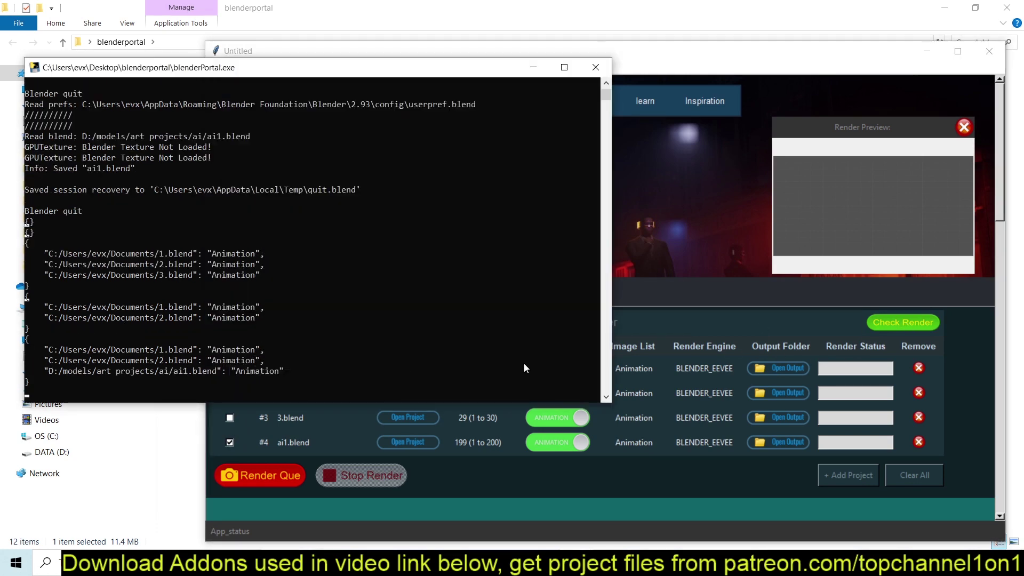
pyautogui.click(624, 354)
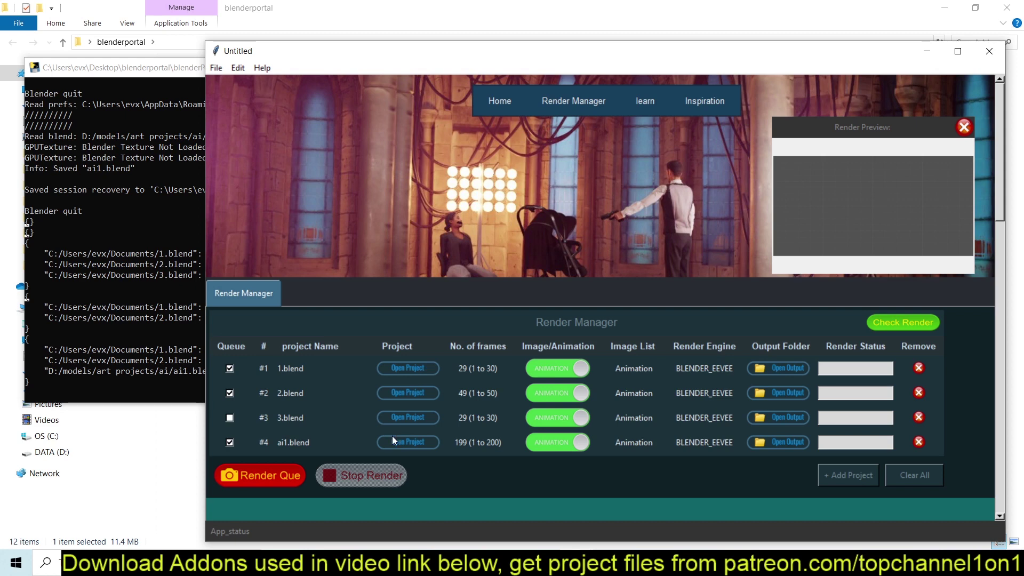
# Step: Open the 1.blend project in Blender, preview its animation and switch the viewport to rendered shading
pyautogui.click(421, 366)
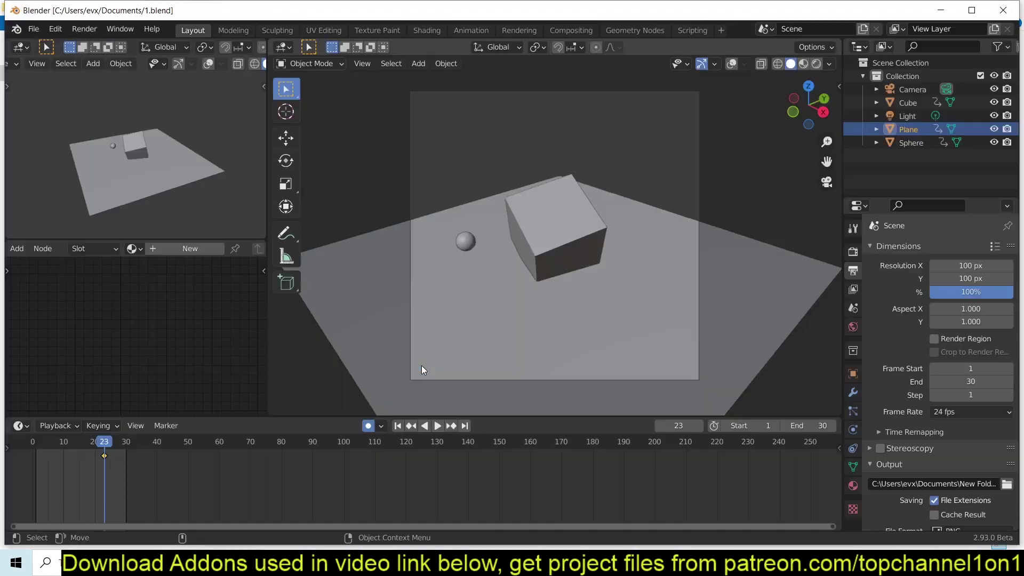
pyautogui.press('space')
pyautogui.press('Escape')
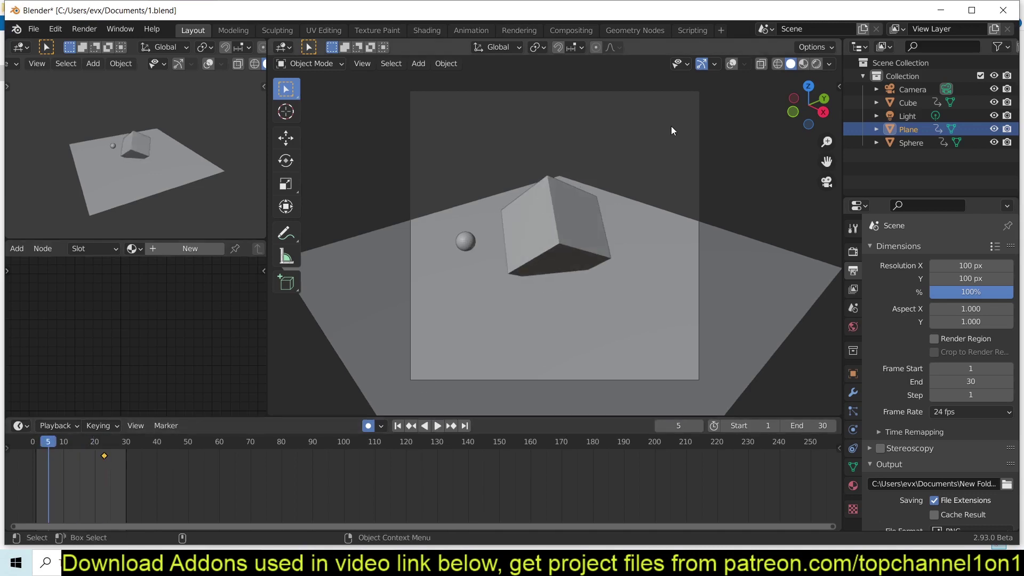
pyautogui.click(820, 62)
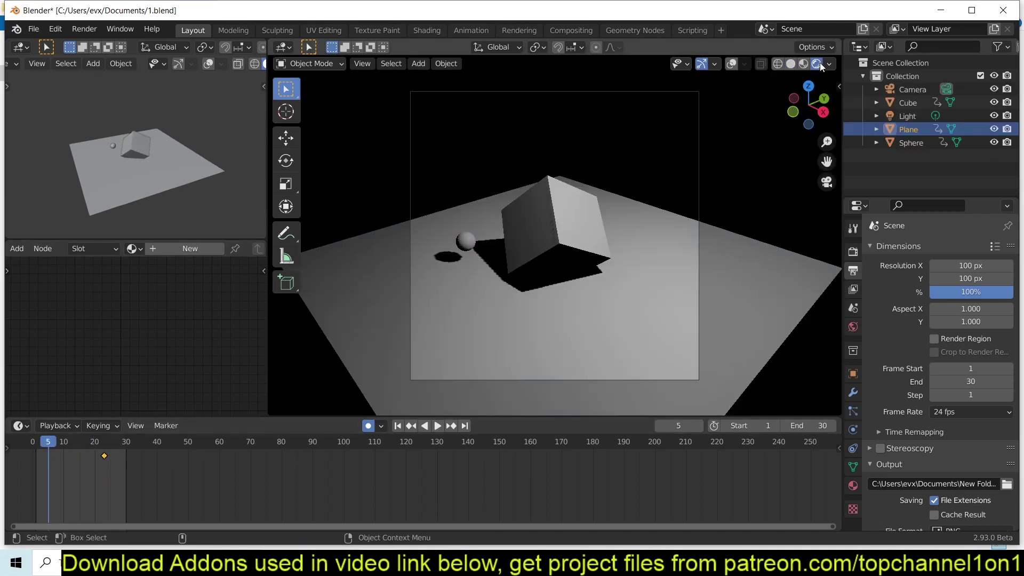
# Step: Add two point lights, one red at 1000 W, color the cube green and the sphere pink, and save 1.blend
pyautogui.press('space')
pyautogui.click(108, 441)
pyautogui.moveTo(108, 441); pyautogui.dragTo(135, 433)
pyautogui.press('space')
pyautogui.click(574, 231)
pyautogui.click(790, 63)
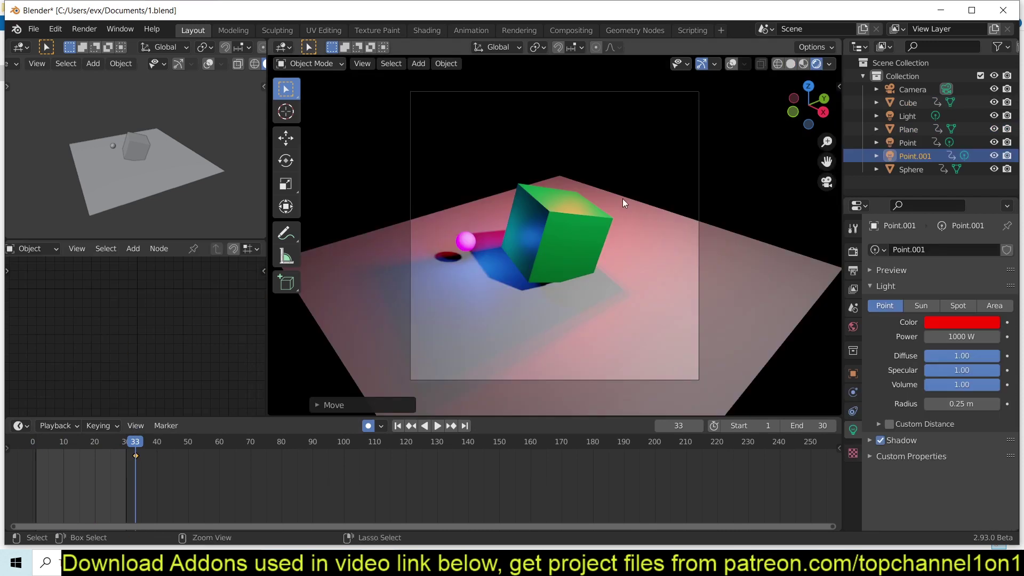
pyautogui.hotkey('ctrl', 's')
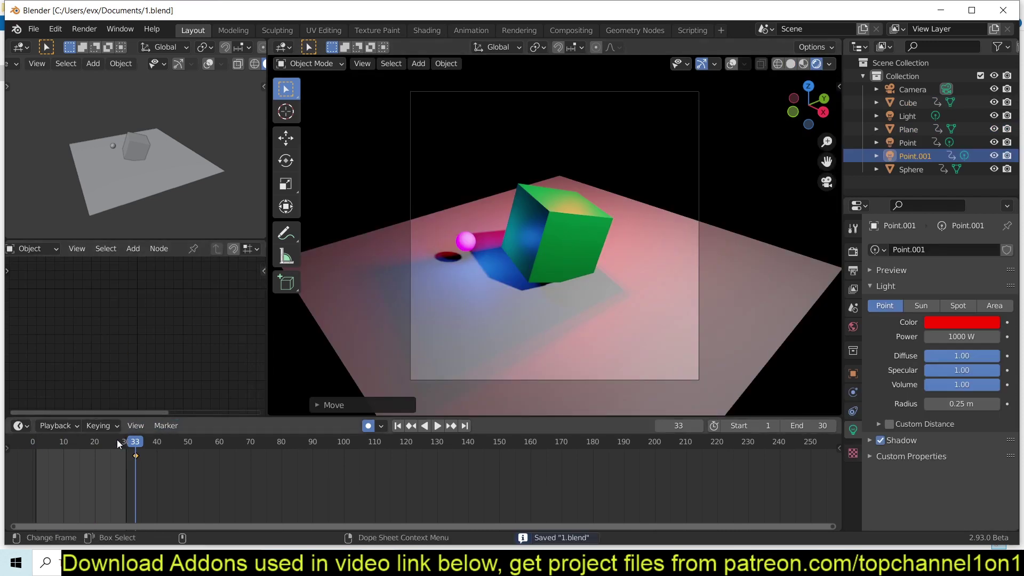
# Step: Play and scrub through the lit cube animation in 1.blend, then return to the Render Manager
pyautogui.press('space')
pyautogui.moveTo(44, 443); pyautogui.dragTo(111, 443)
pyautogui.press('space')
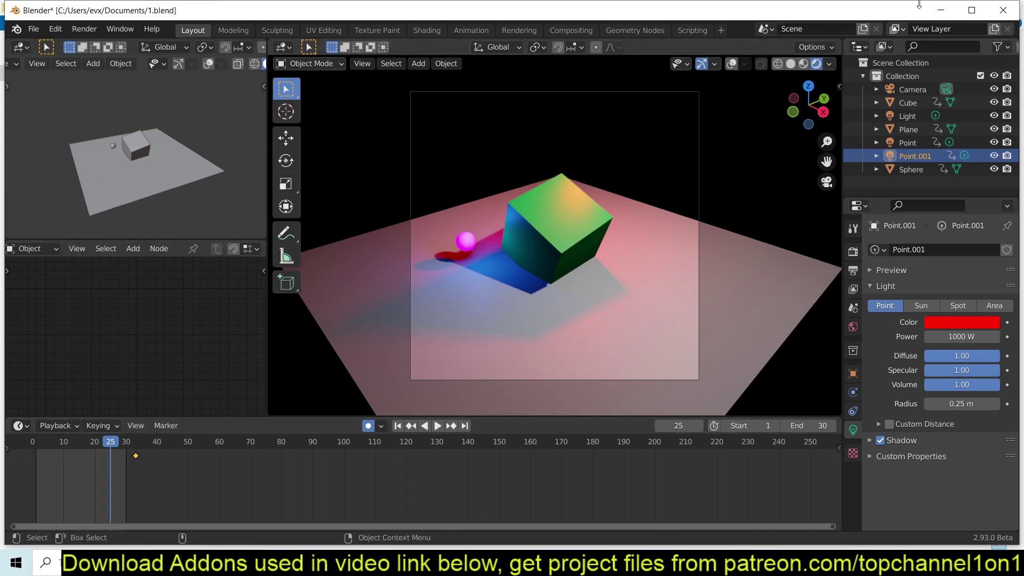
pyautogui.click(940, 10)
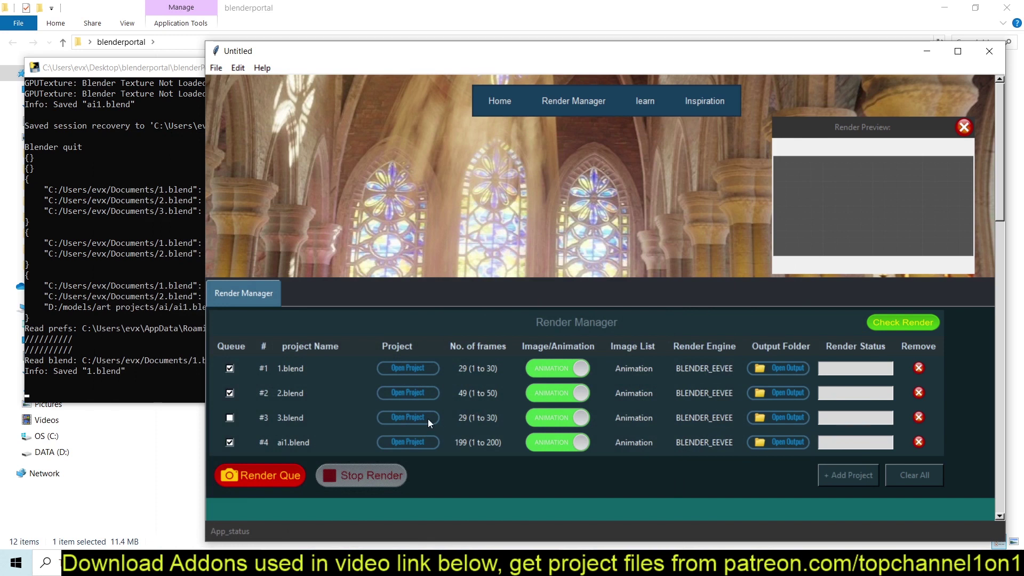
# Step: Try to switch 1.blend from animation to images with the specific frame list 2,10,15,3m
pyautogui.click(559, 367)
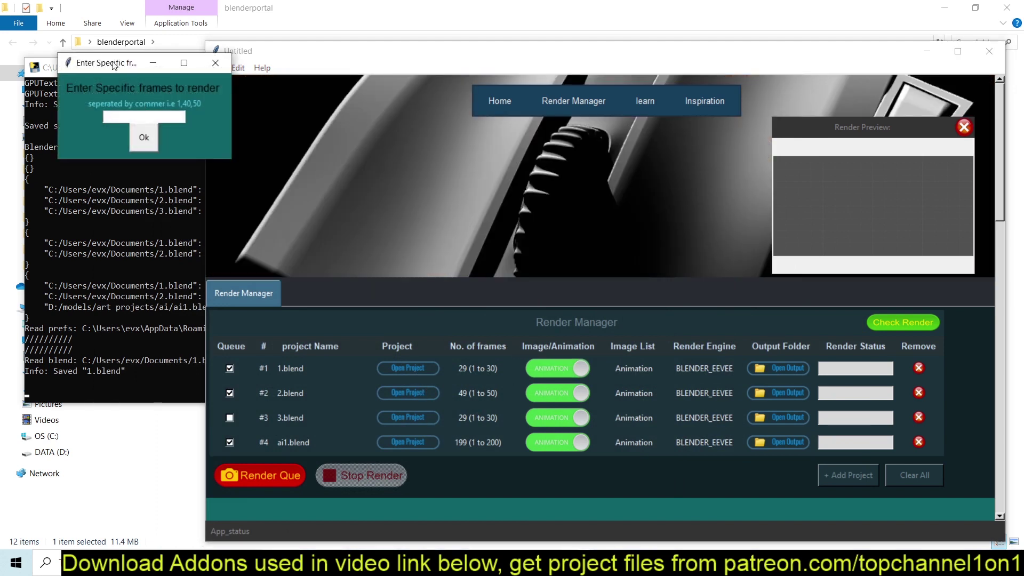
pyautogui.moveTo(118, 71); pyautogui.dragTo(487, 266)
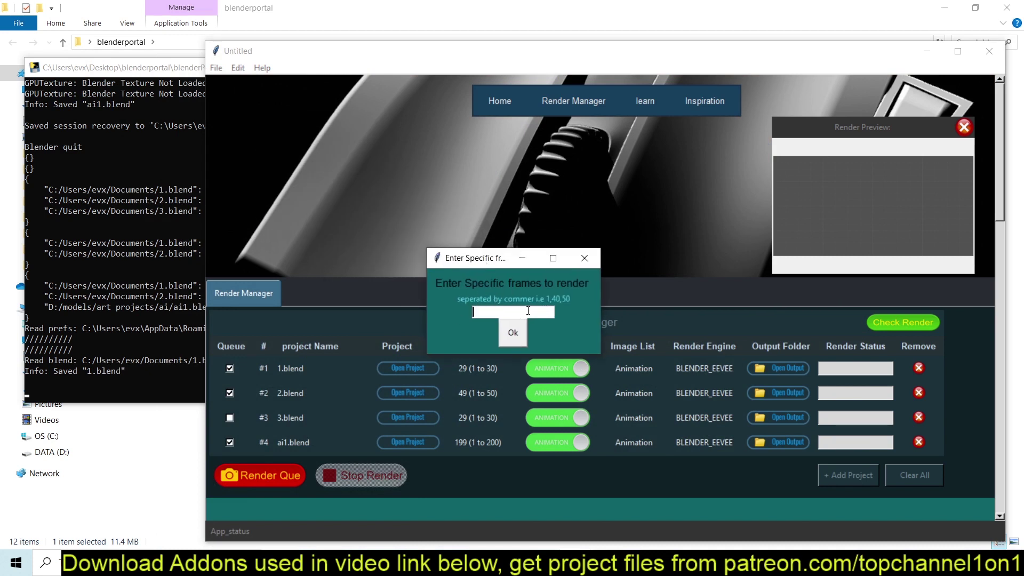
pyautogui.write('2,10,15m1')
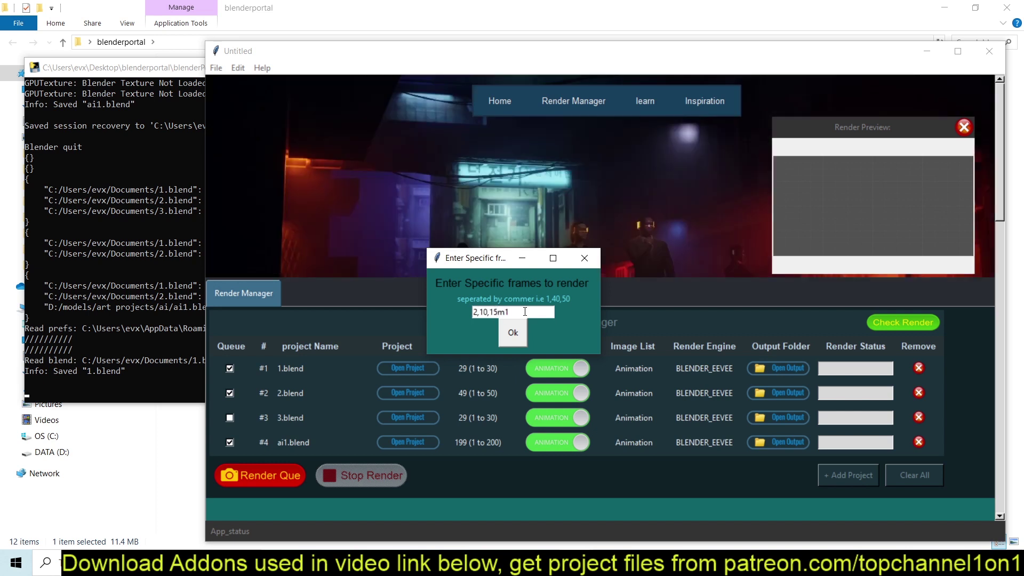
pyautogui.press('BackSpace')
pyautogui.write(',3')
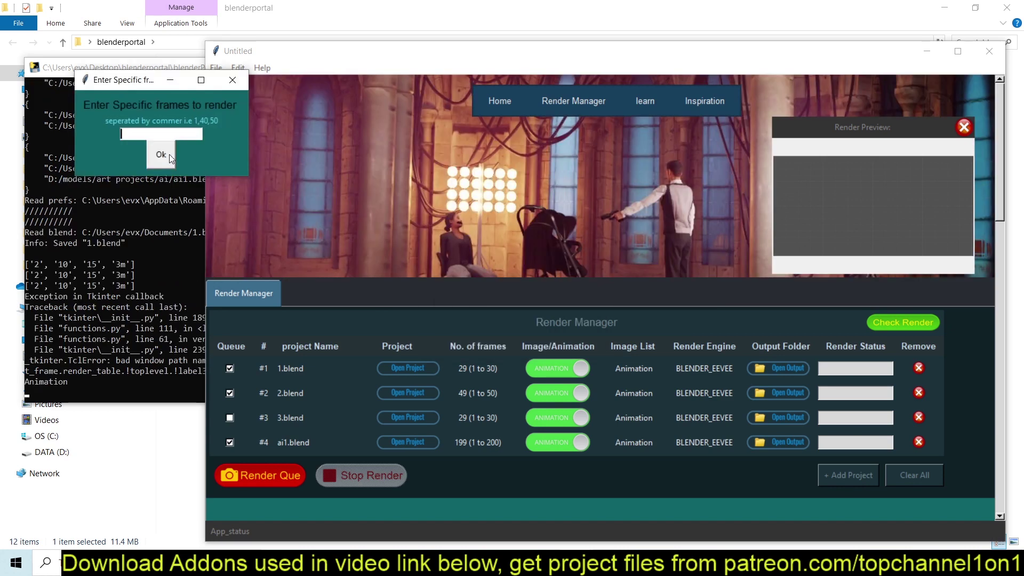
# Step: Set the 1.blend project to render only the specific image frames 10,5,1
pyautogui.write('10,5,1')
pyautogui.click(169, 155)
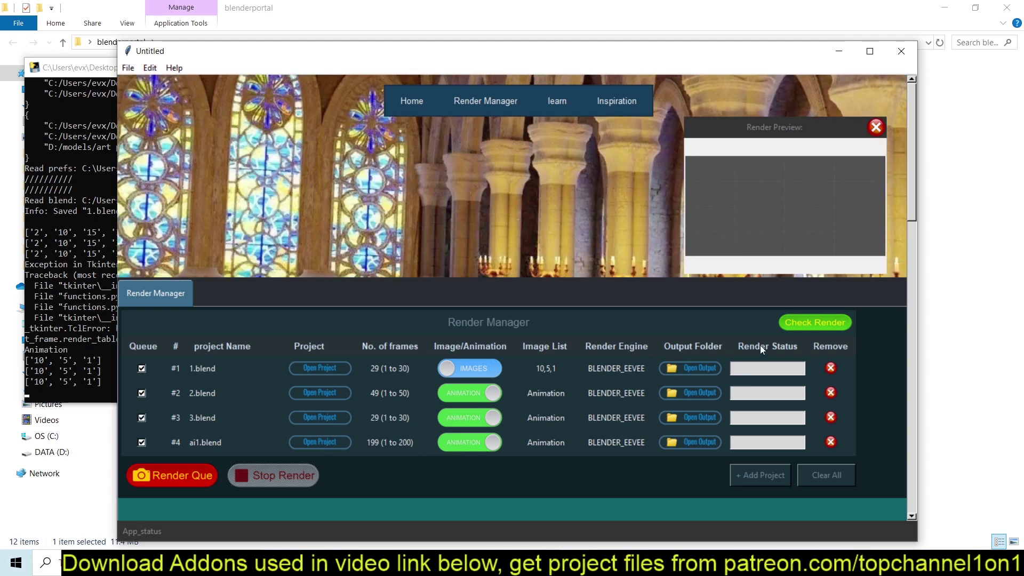
# Step: Refresh the render status, start rendering the queued projects and view the render log in the console window
pyautogui.click(816, 323)
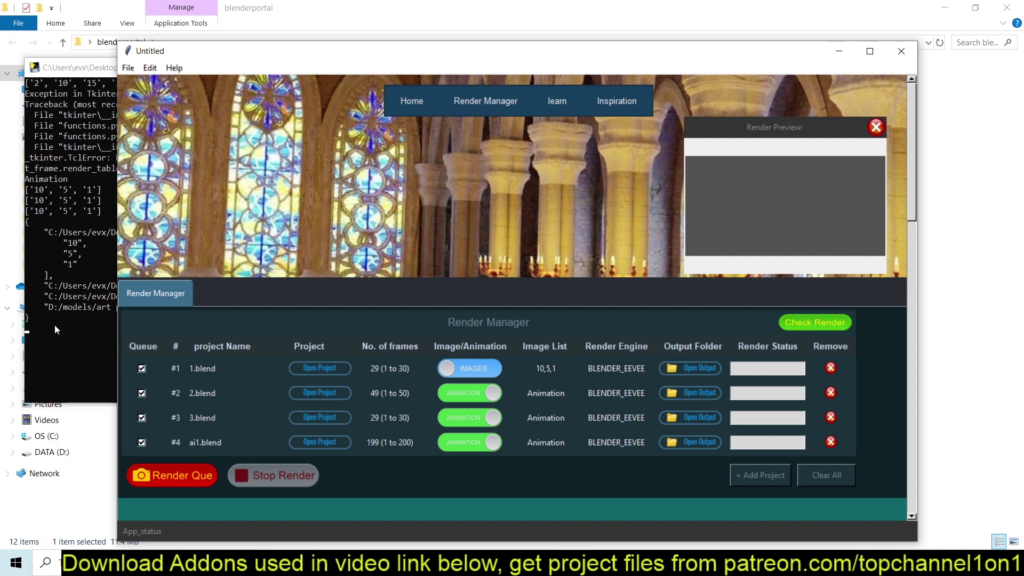
pyautogui.click(181, 483)
pyautogui.click(81, 359)
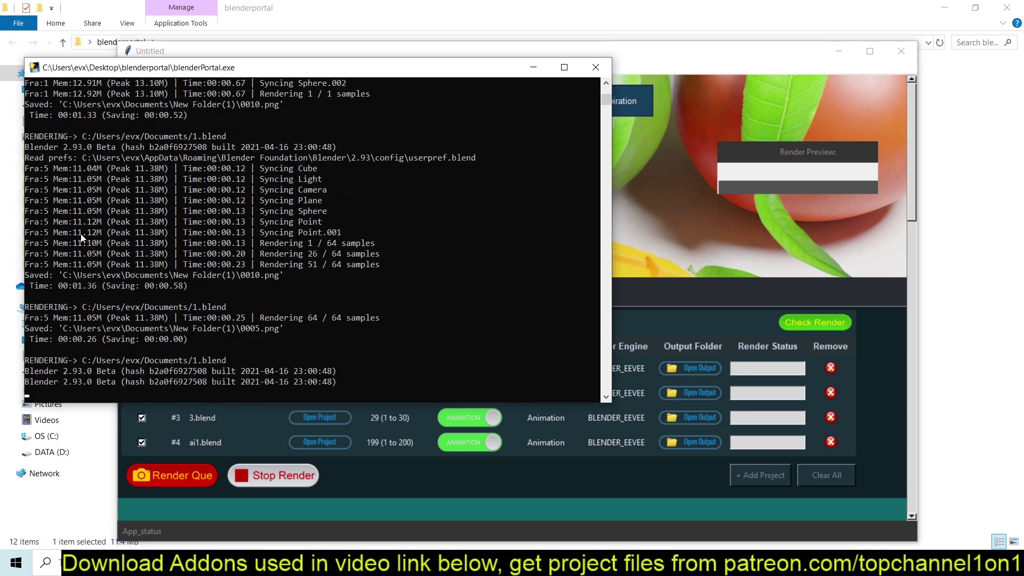
pyautogui.click(524, 479)
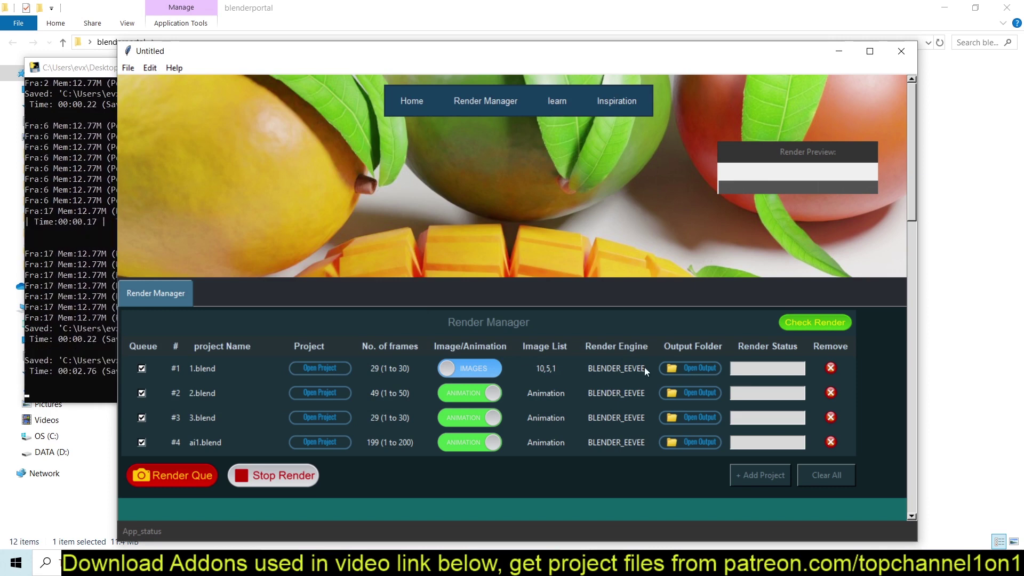
# Step: Inspect the output folder of 1.blend and refresh the render progress of the queue several times
pyautogui.click(696, 372)
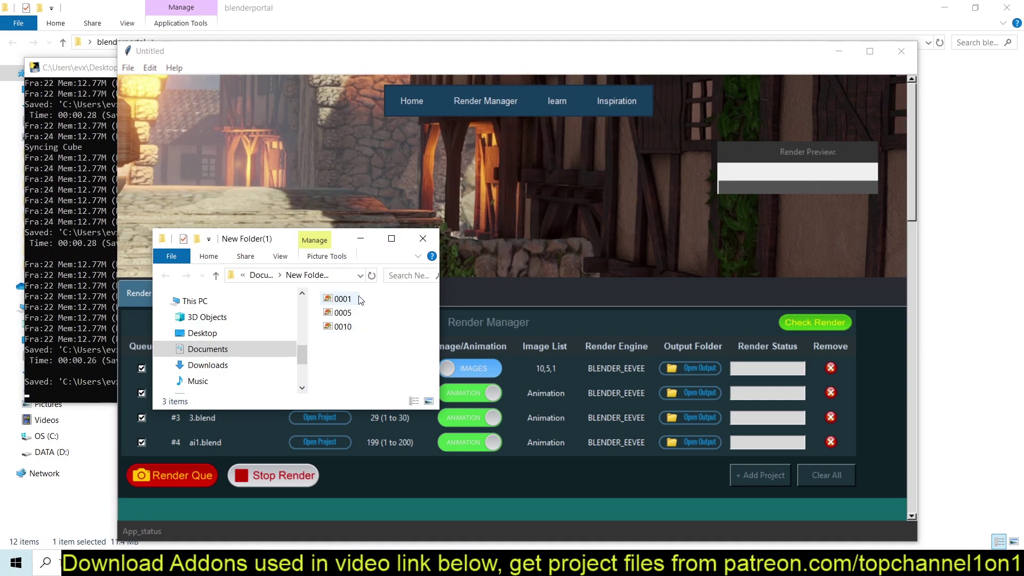
pyautogui.click(442, 396)
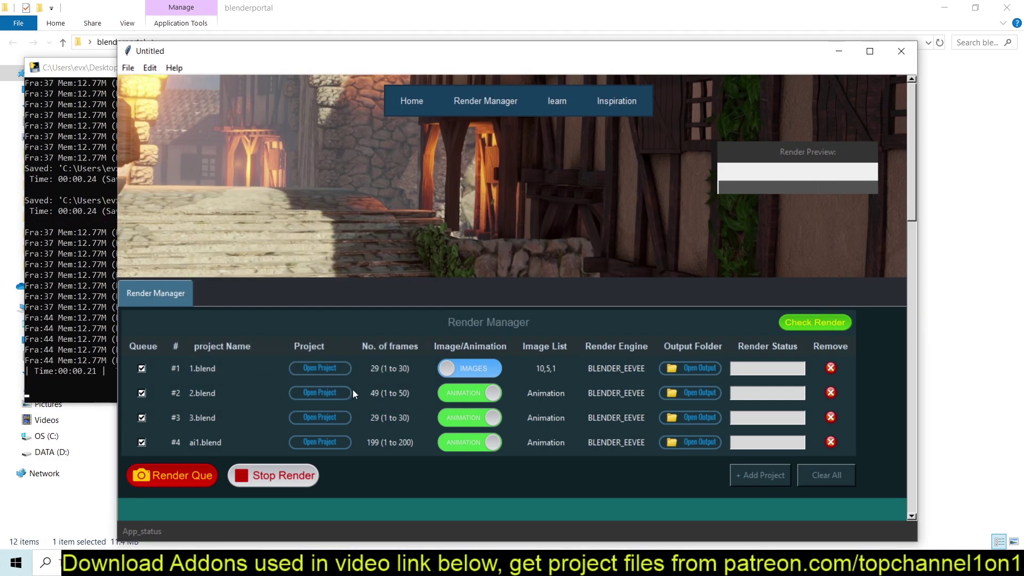
pyautogui.click(806, 323)
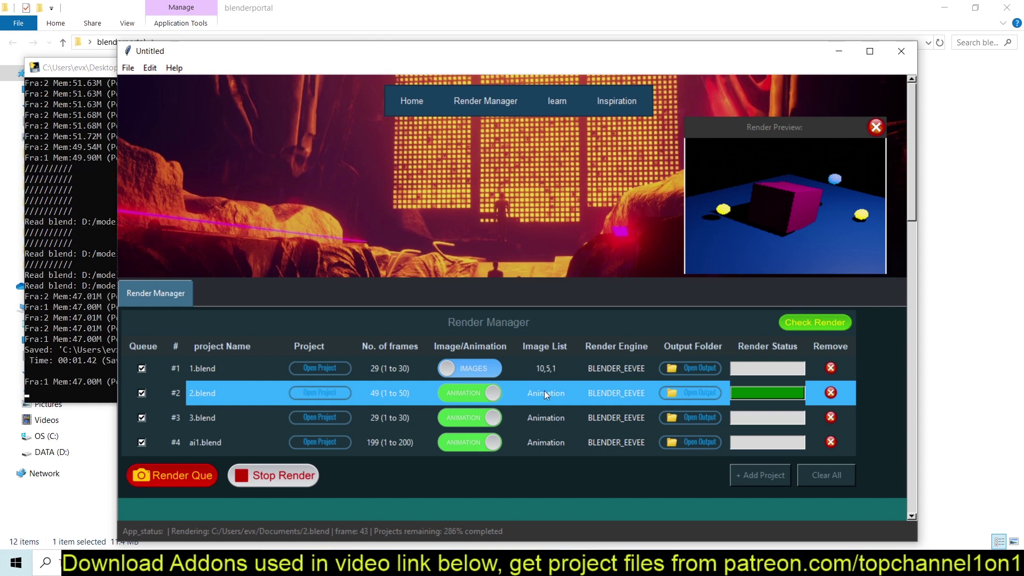
pyautogui.click(817, 318)
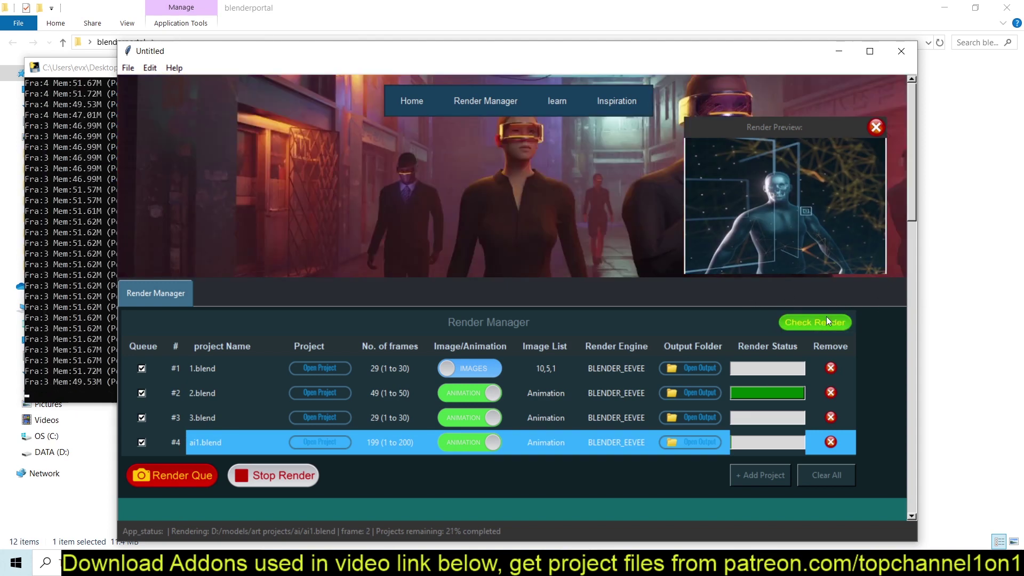
pyautogui.click(827, 319)
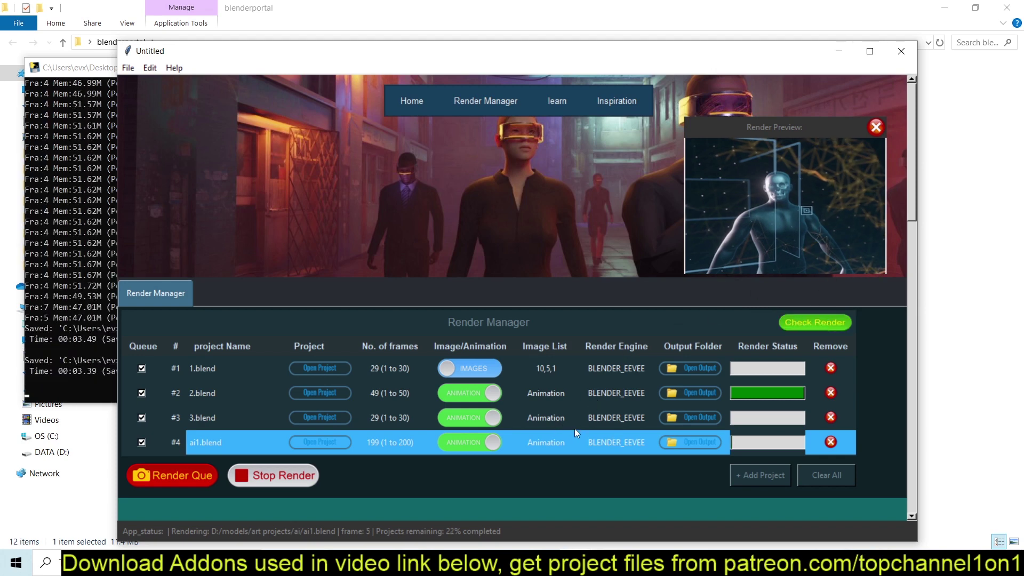
pyautogui.click(816, 325)
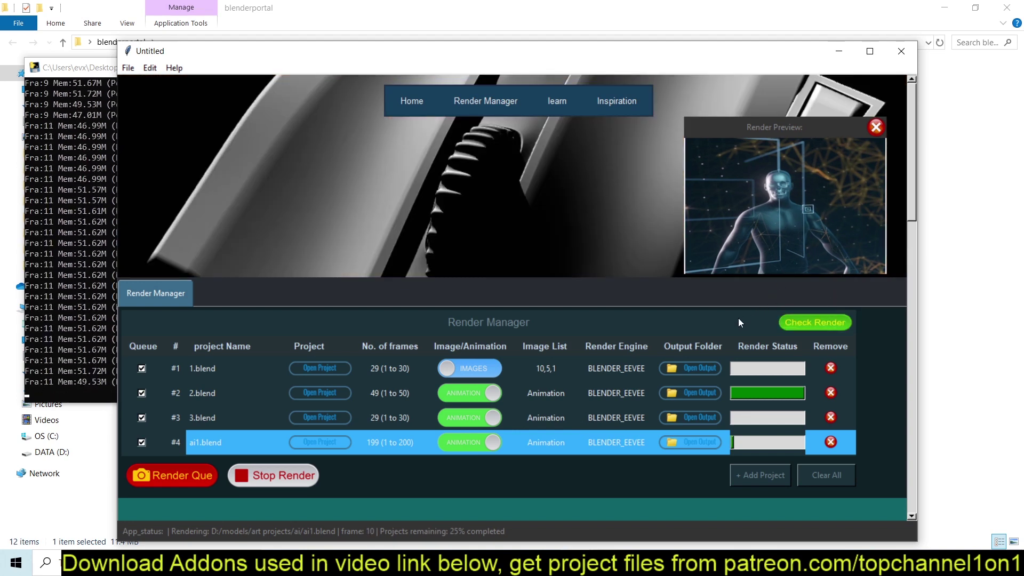
# Step: Examine the rendered frames in the output folders of 1.blend and 2.blend, and close the enlarged folder window
pyautogui.click(699, 367)
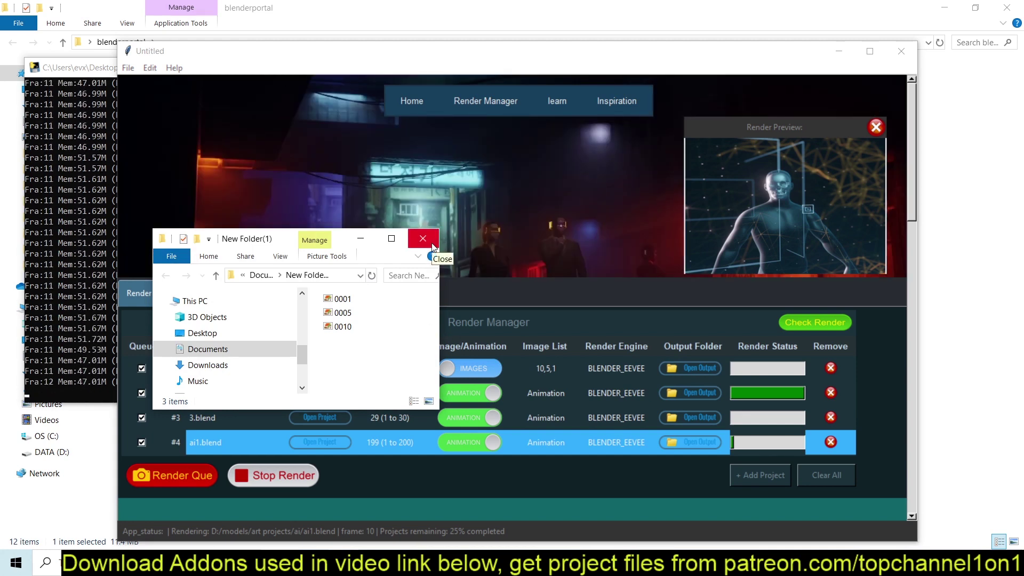
pyautogui.click(418, 256)
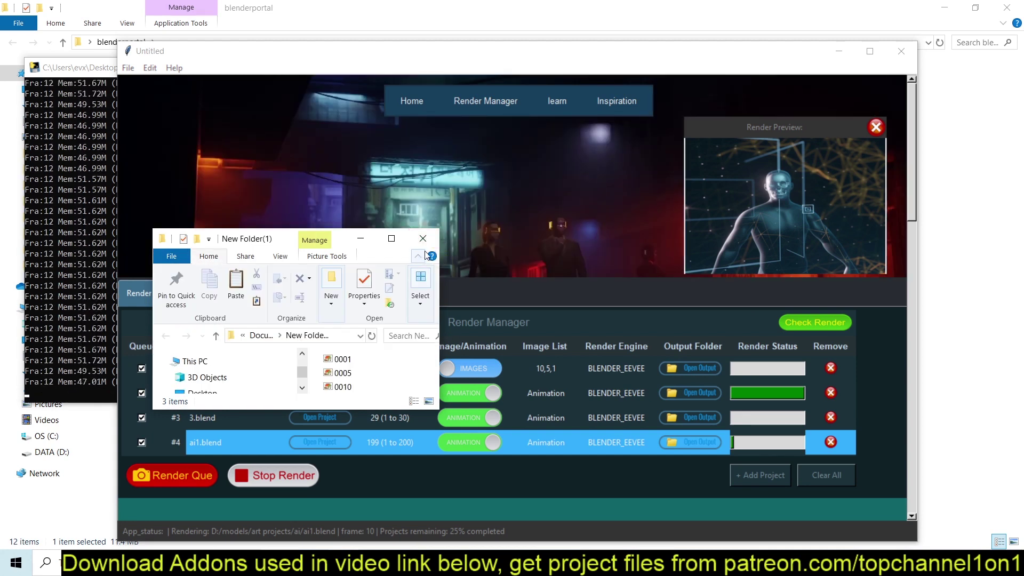
pyautogui.click(421, 434)
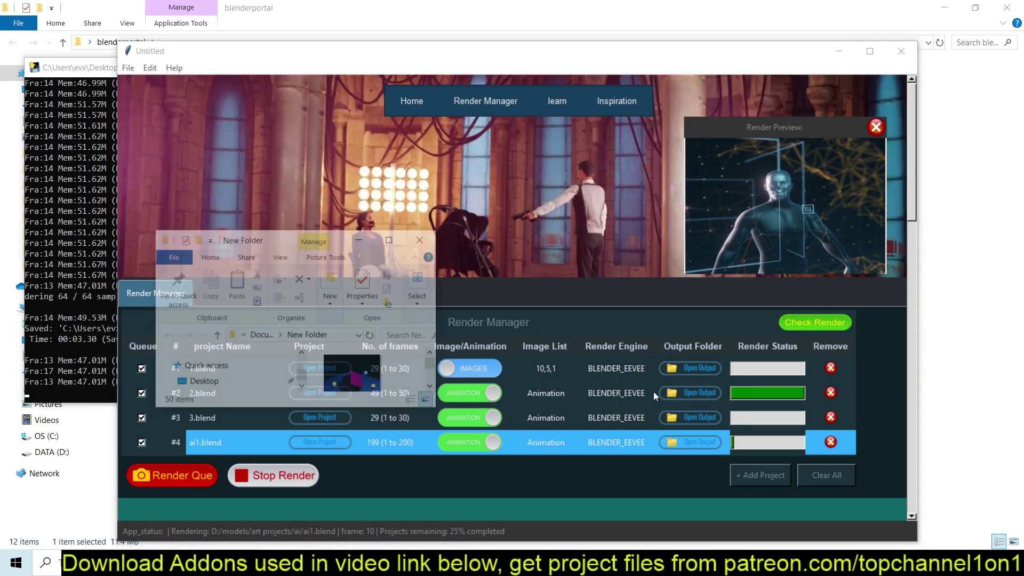
pyautogui.doubleClick(401, 263)
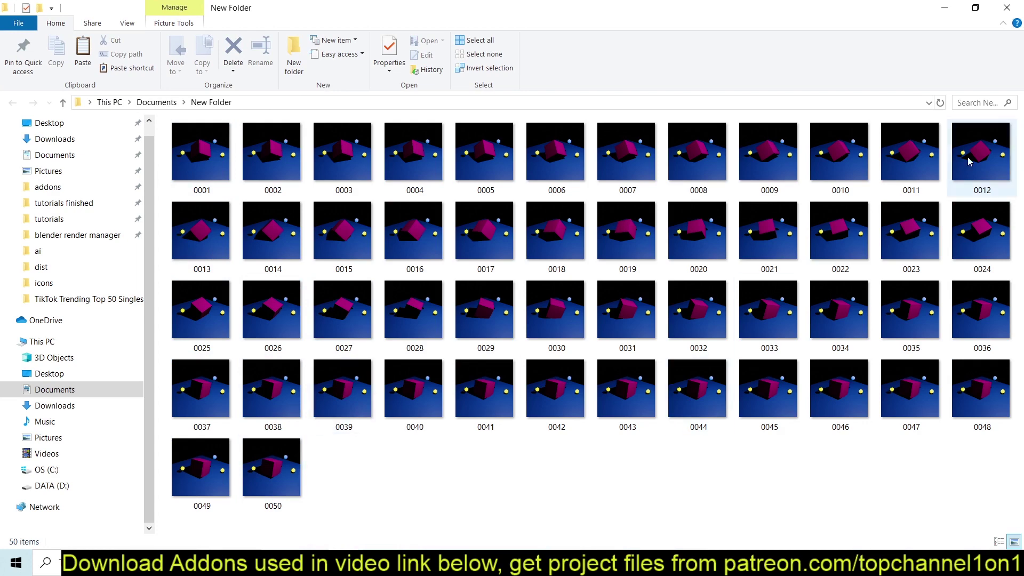
pyautogui.click(1007, 7)
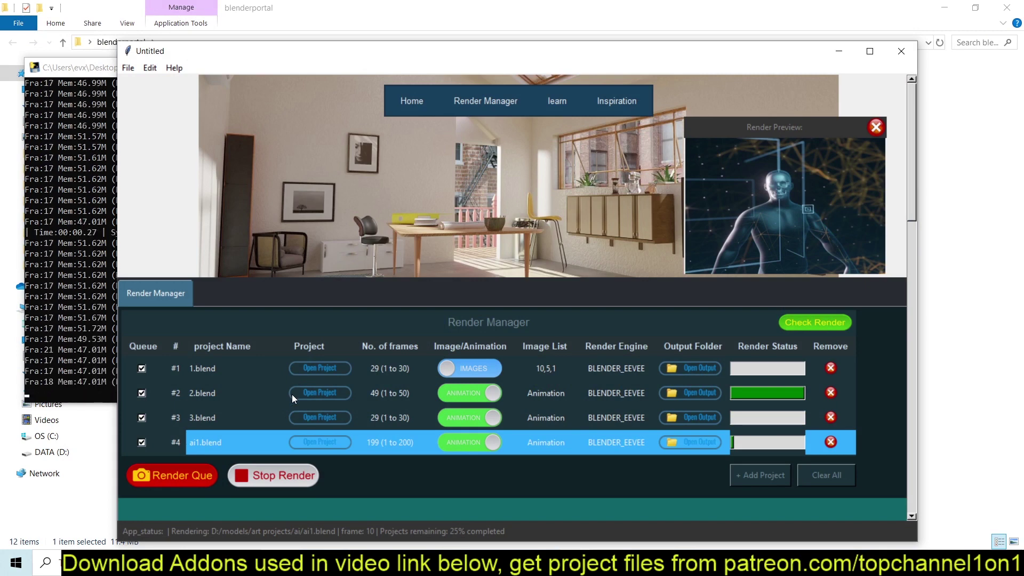
# Step: Refresh the progress of the ai1.blend render and stop rendering the queue
pyautogui.click(846, 322)
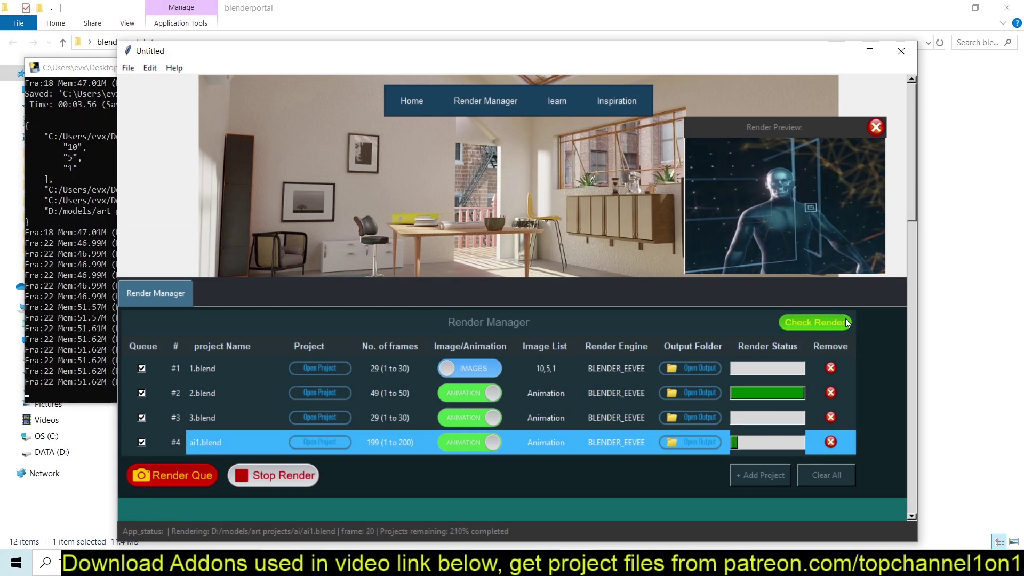
pyautogui.click(796, 321)
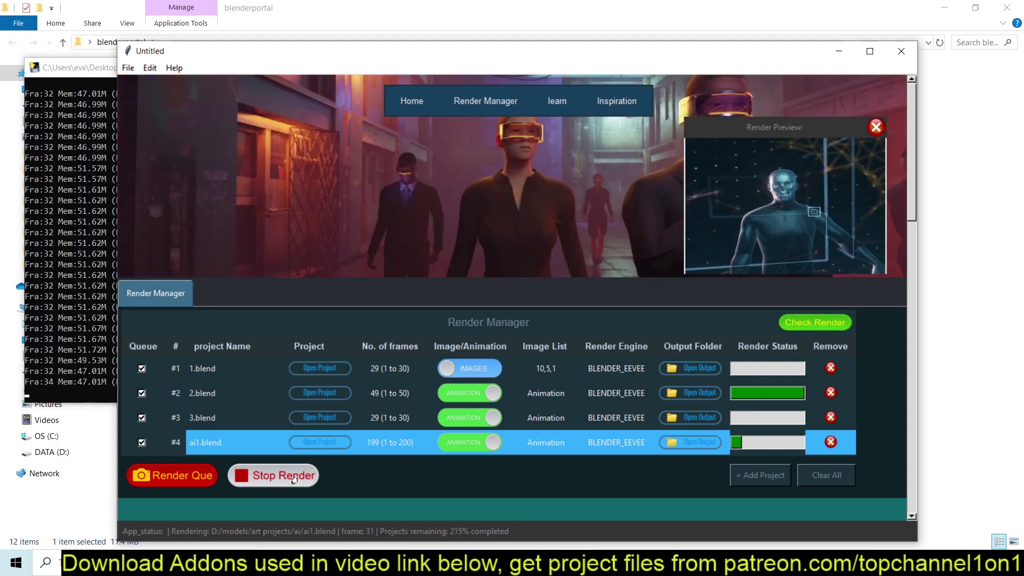
pyautogui.click(291, 477)
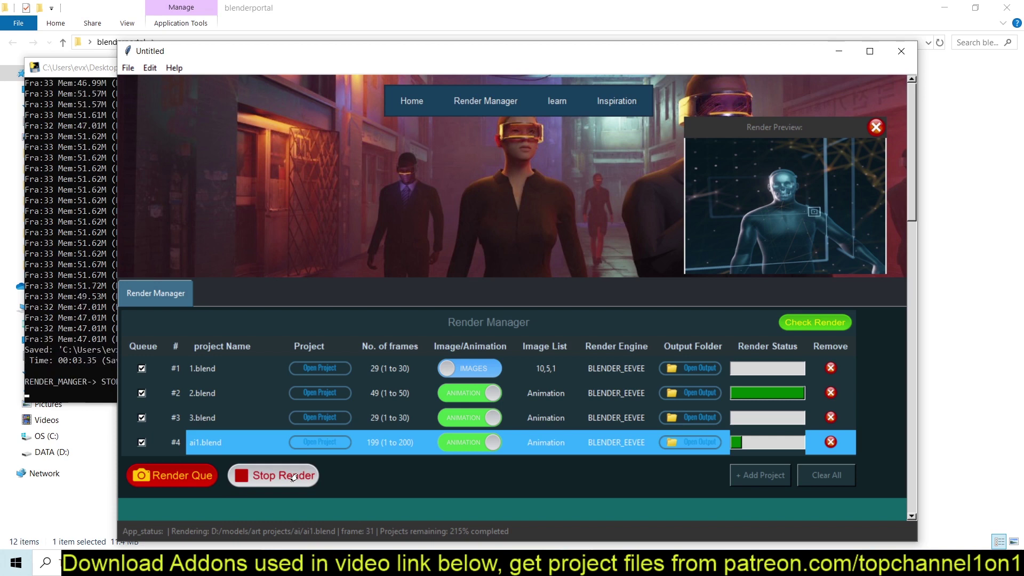
# Step: Examine the console log after stopping the render, refresh the render status and return to the Render Manager
pyautogui.click(46, 346)
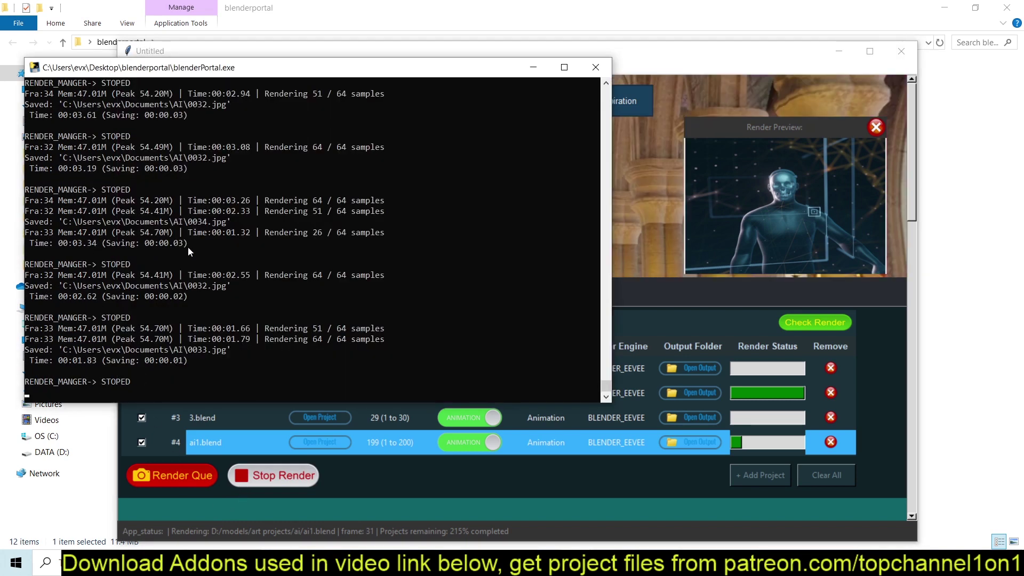
pyautogui.click(811, 319)
pyautogui.click(66, 268)
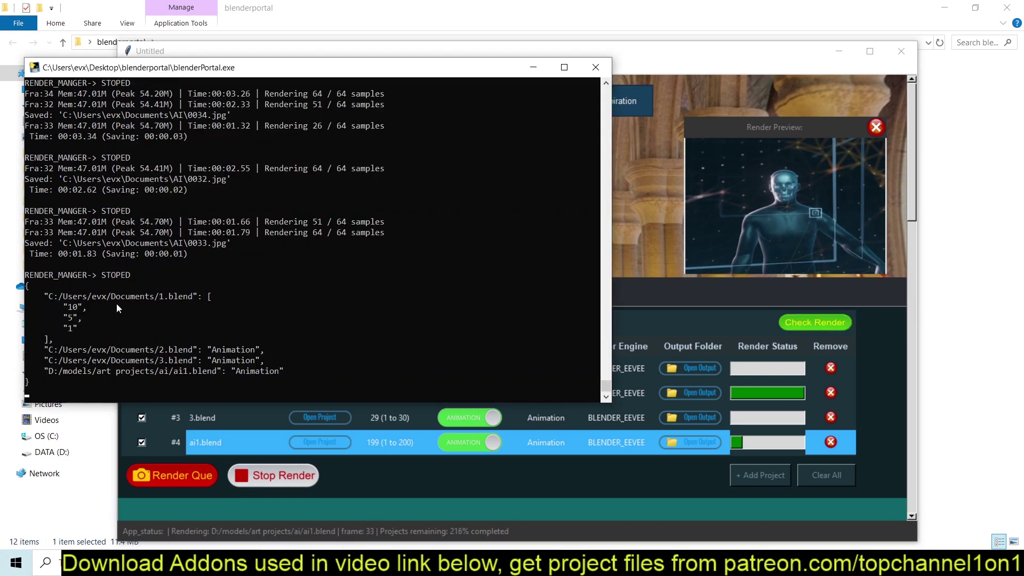
pyautogui.moveTo(341, 51); pyautogui.dragTo(343, 48)
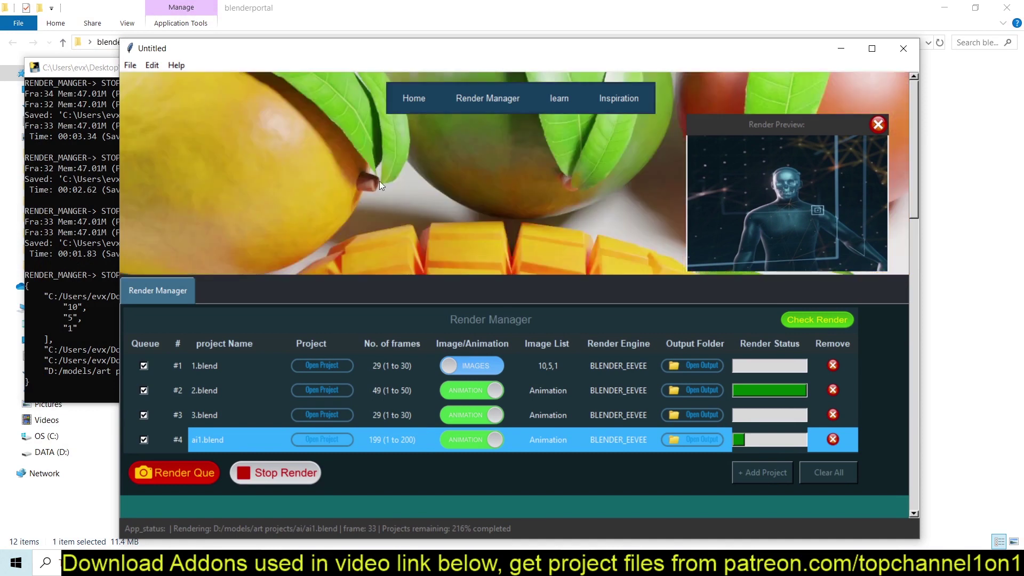
pyautogui.click(70, 196)
pyautogui.scroll(3, 104, 251)
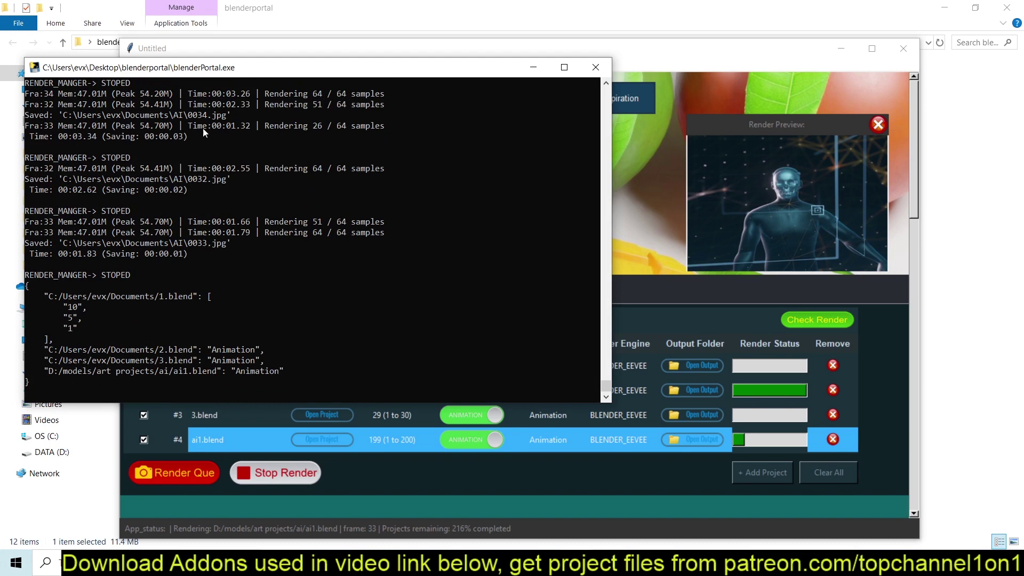
pyautogui.click(661, 218)
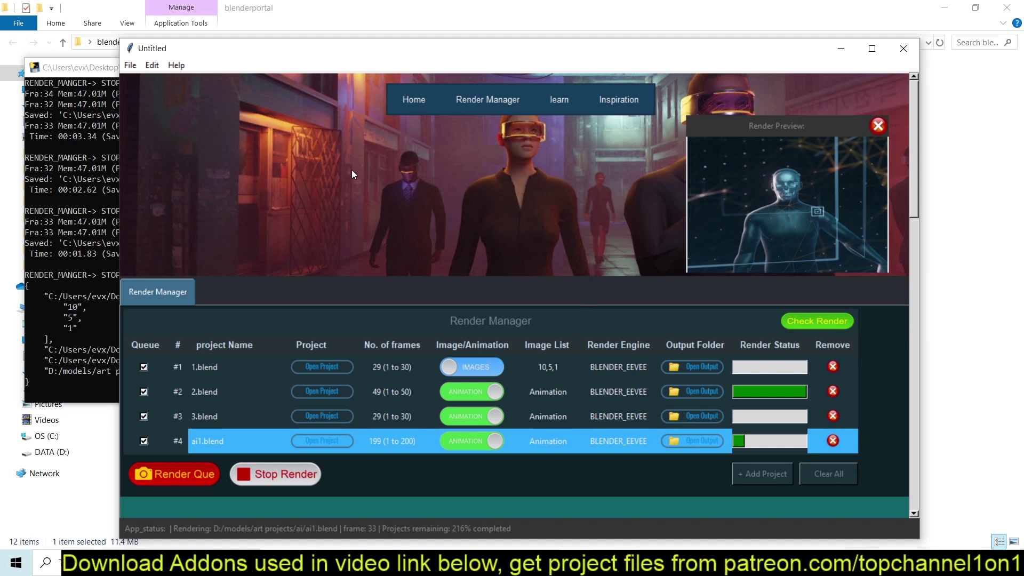
# Step: Open the Home page and browse the Blender Store special offers for addons and assets
pyautogui.click(404, 101)
pyautogui.scroll(-2, 274, 373)
pyautogui.scroll(-2, 603, 256)
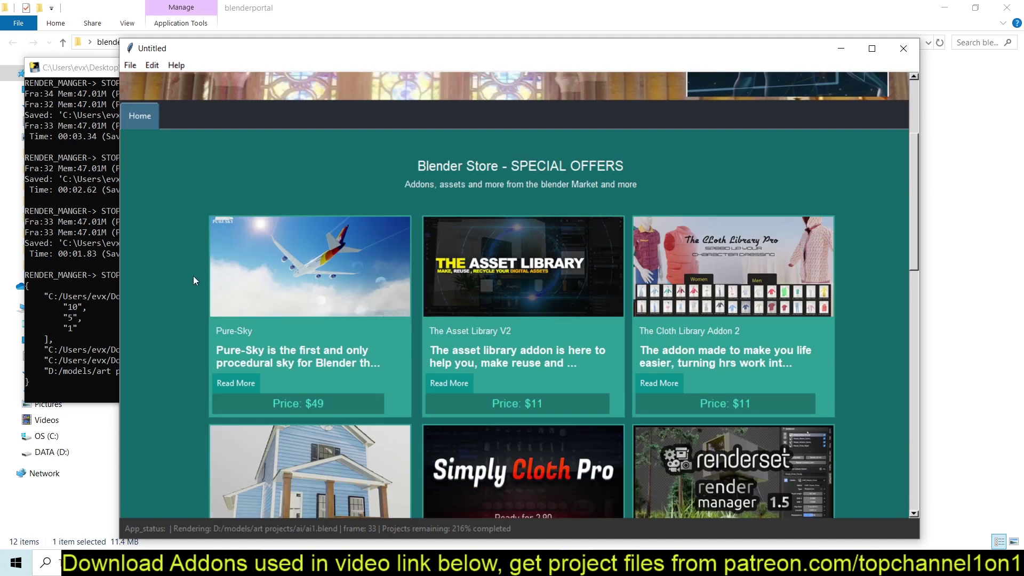
pyautogui.scroll(-9, 742, 288)
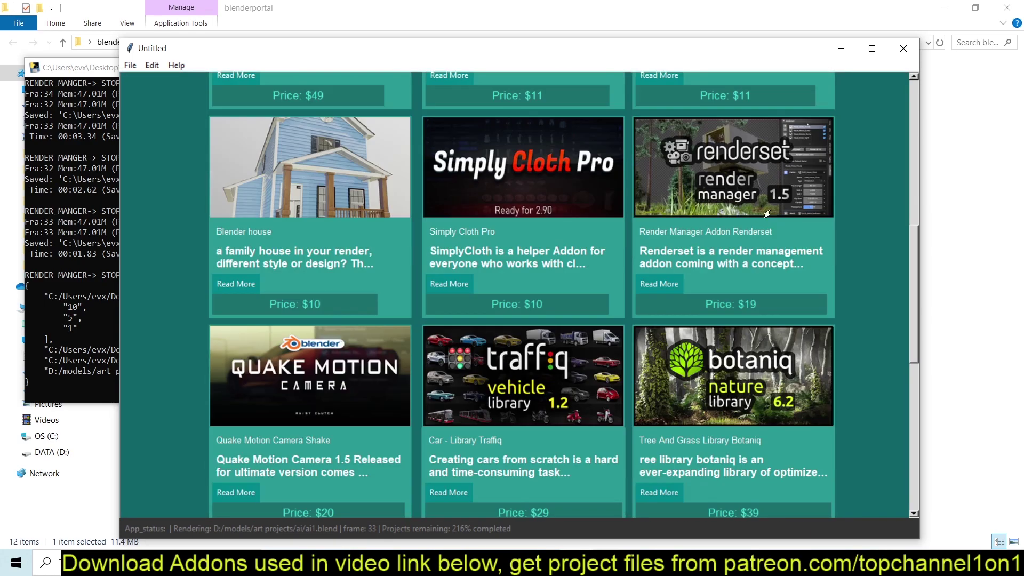
pyautogui.scroll(-5, 742, 322)
pyautogui.scroll(-3, 533, 320)
pyautogui.scroll(5, 380, 326)
pyautogui.scroll(11, 379, 326)
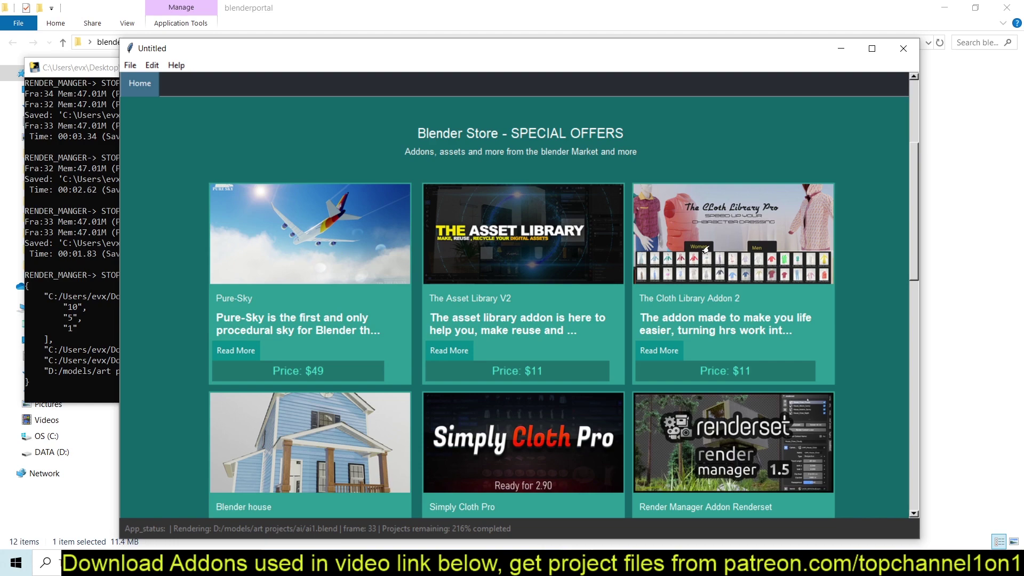
pyautogui.scroll(-3, 395, 267)
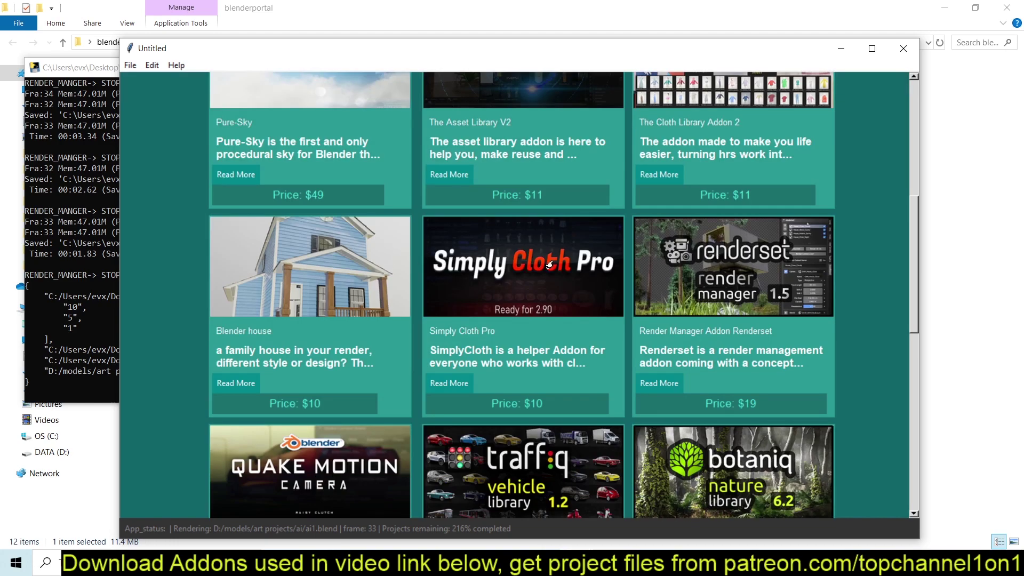
# Step: Open the Simply Cloth Pro offer on Blender Market and look through its product page
pyautogui.scroll(-1, 648, 286)
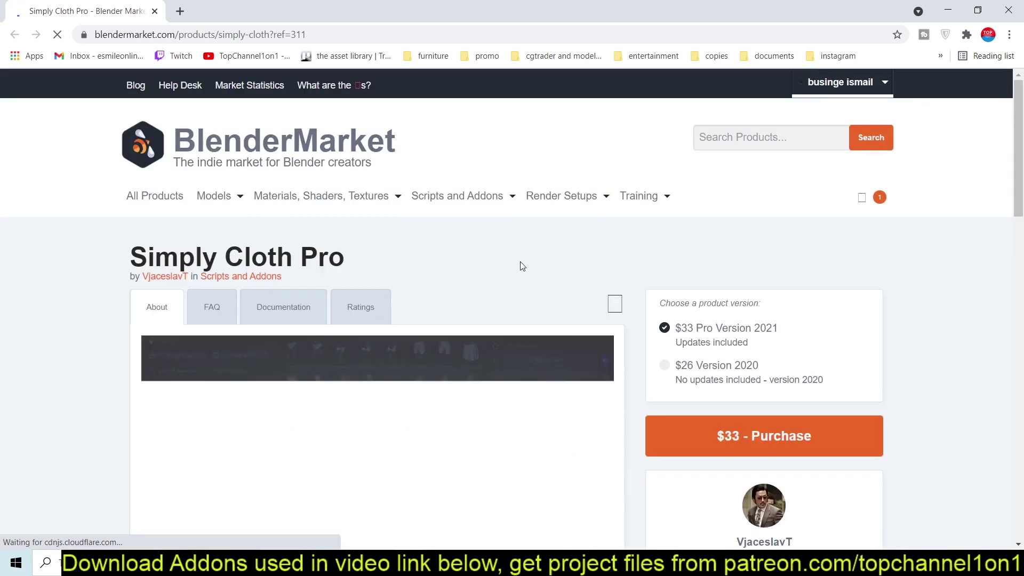
pyautogui.scroll(-5, 521, 265)
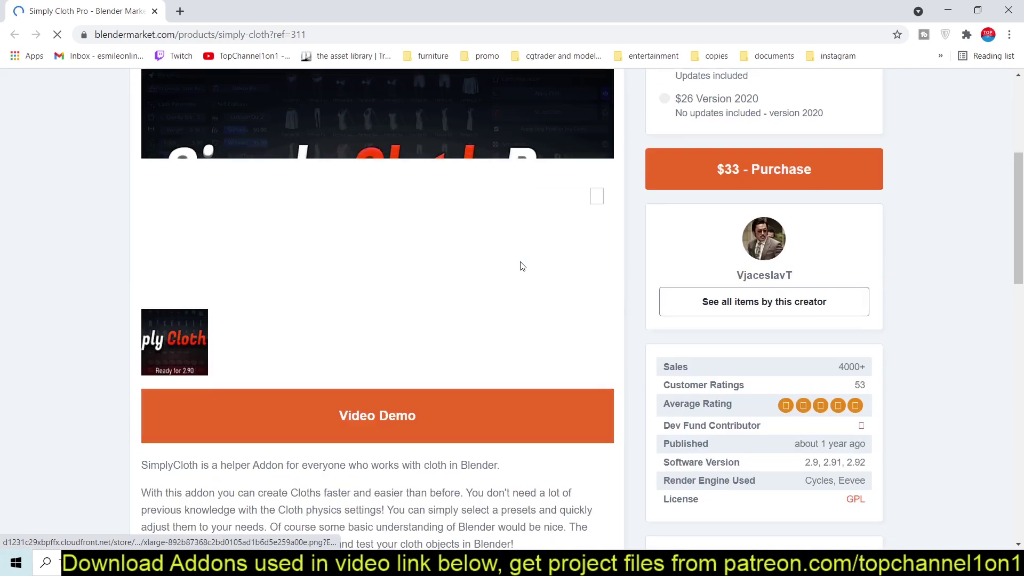
pyautogui.scroll(-2, 521, 262)
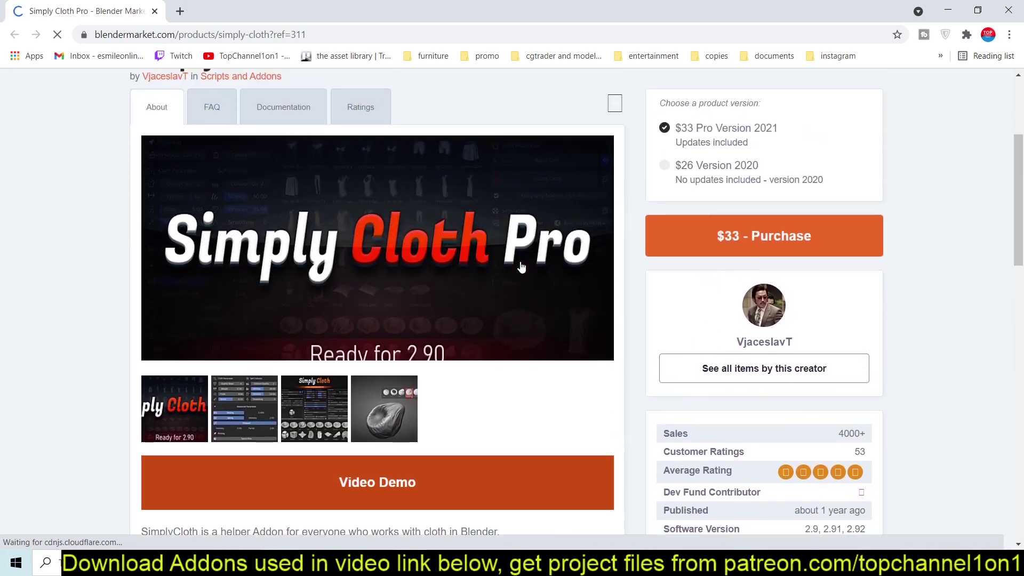
# Step: Browse the learn page, open the free course hardsurface Modeling in blender on YouTube and close the browser
pyautogui.scroll(-3, 522, 265)
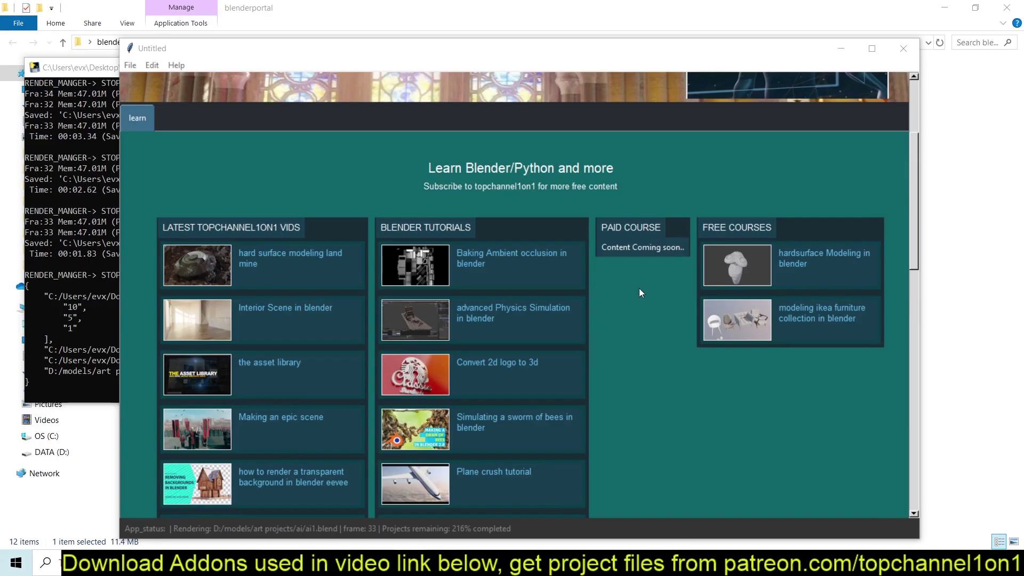
pyautogui.scroll(-1, 641, 293)
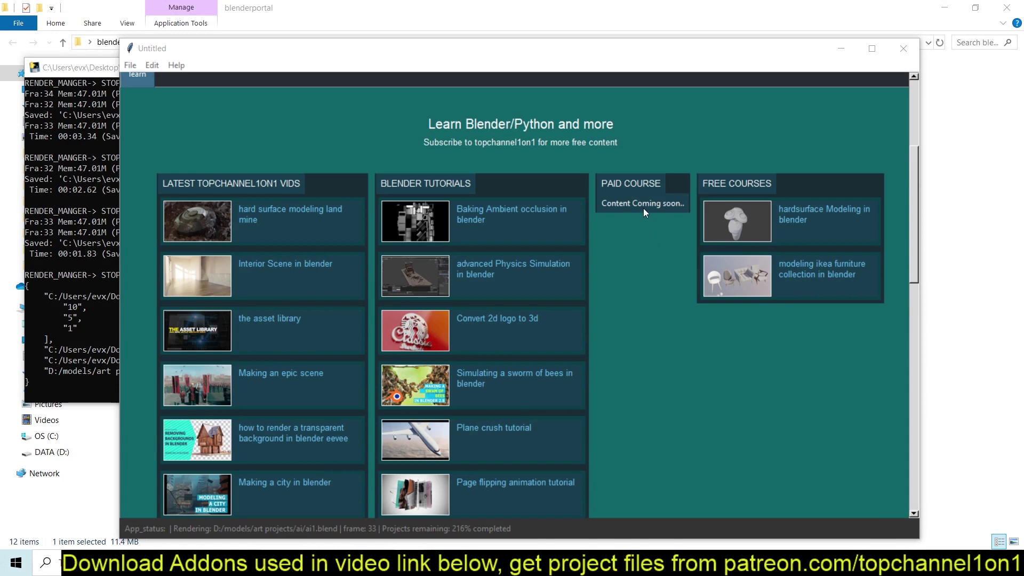
pyautogui.click(791, 221)
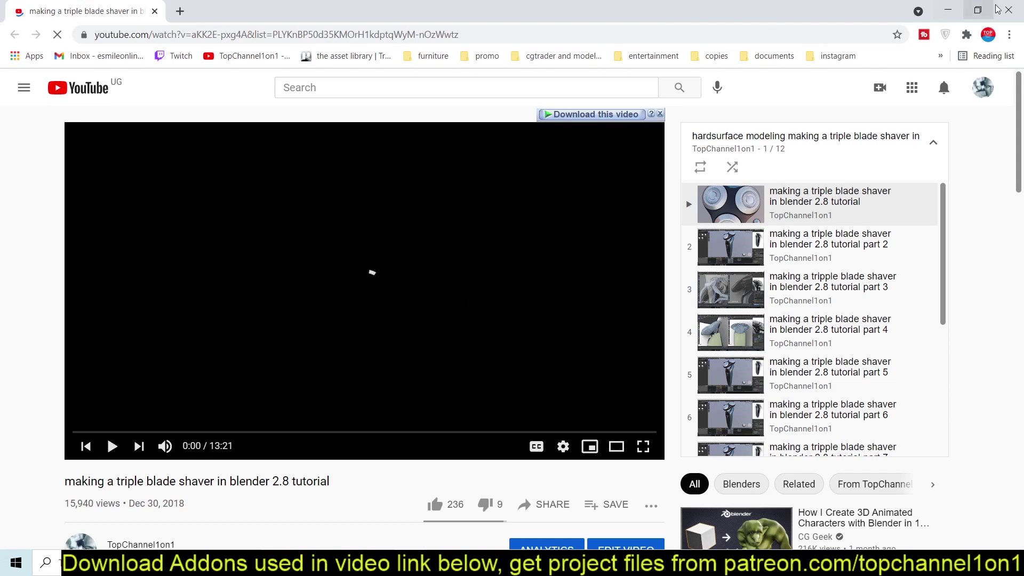
pyautogui.click(1008, 10)
pyautogui.scroll(-3, 645, 473)
# Step: Return to the Render Manager page and review the project queue
pyautogui.scroll(7, 645, 474)
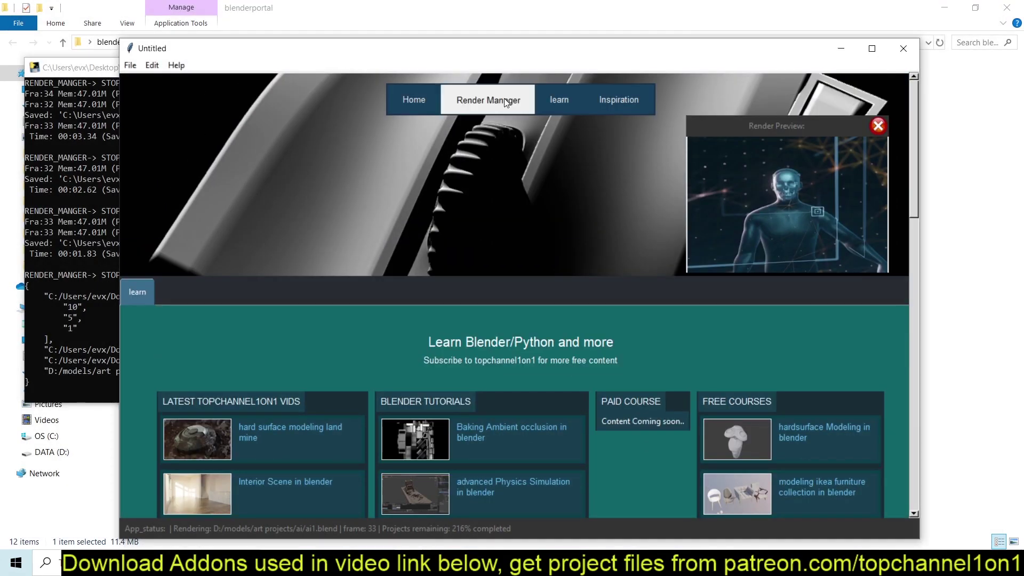
pyautogui.click(488, 99)
pyautogui.scroll(-3, 381, 373)
pyautogui.scroll(2, 283, 368)
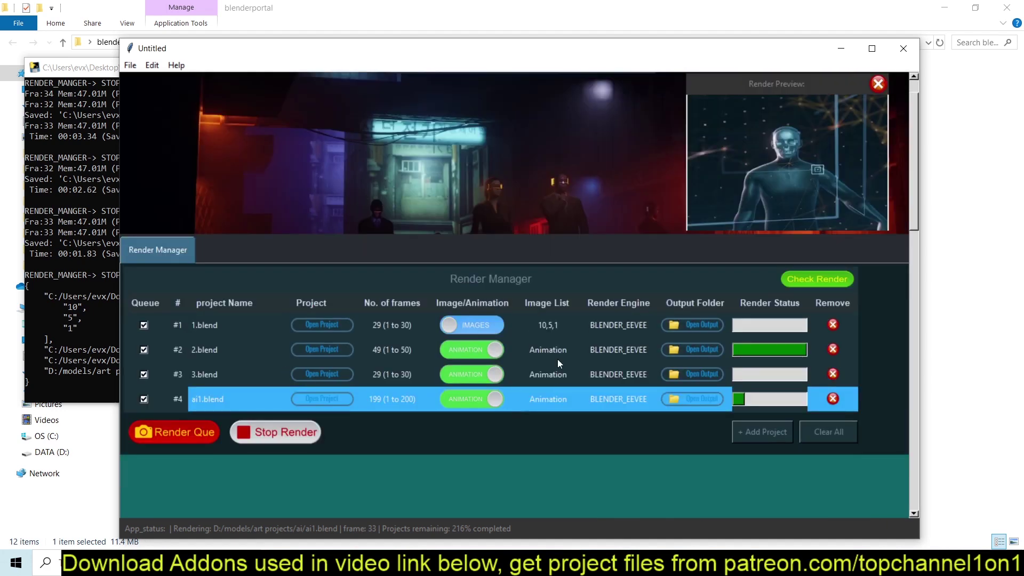